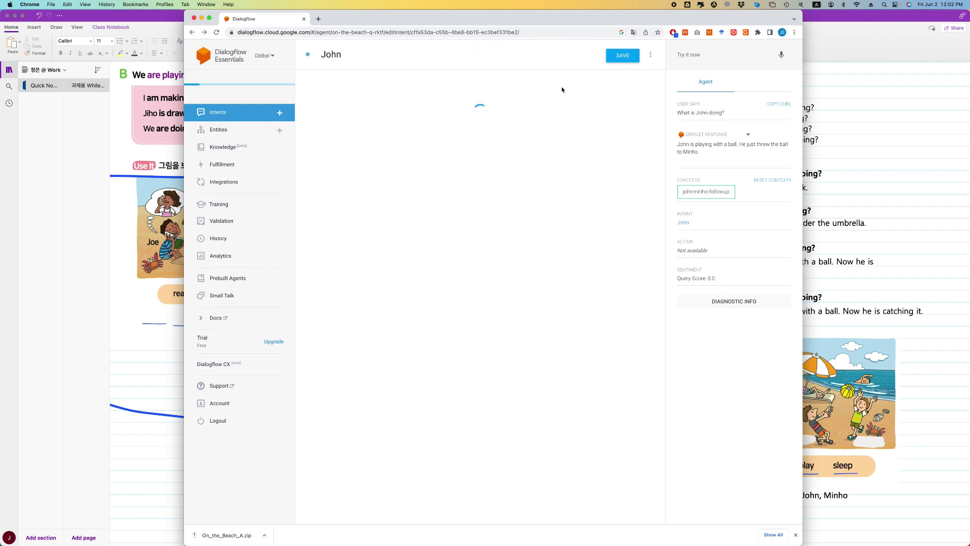
- Move the Dialogflow browser window aside and switch to the OneNote page with the dialogue options
{"action": "left_click_drag", "start_coordinate": [559, 18], "coordinate": [494, 14]}
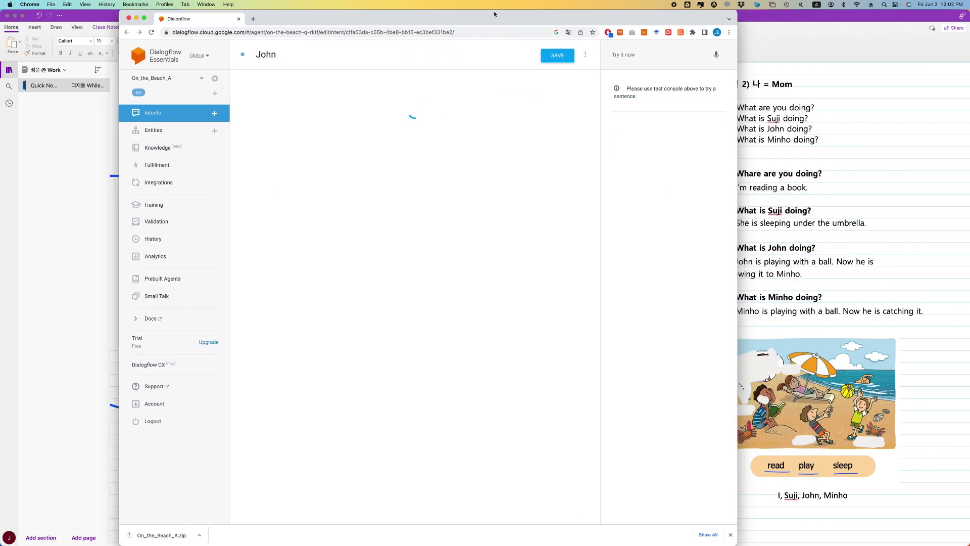
{"action": "left_click_drag", "start_coordinate": [365, 21], "coordinate": [228, 10]}
{"action": "left_click", "coordinate": [608, 243]}
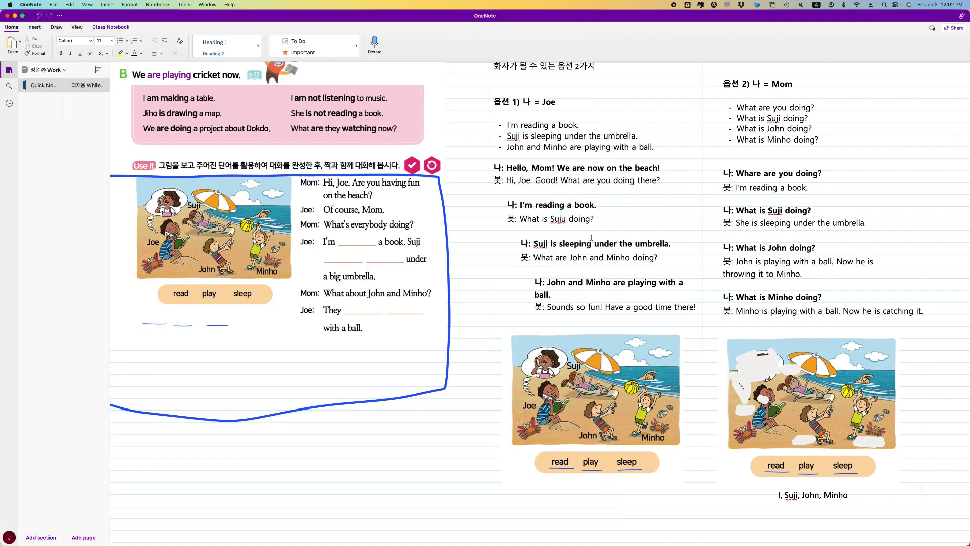
- Add the label "On the Beach_A" on the line above the Option 1 (Joe) heading
{"action": "left_click", "coordinate": [528, 89]}
{"action": "left_click", "coordinate": [504, 82]}
{"action": "key", "text": "ctrl+space"}
{"action": "type", "text": "ㅐ"}
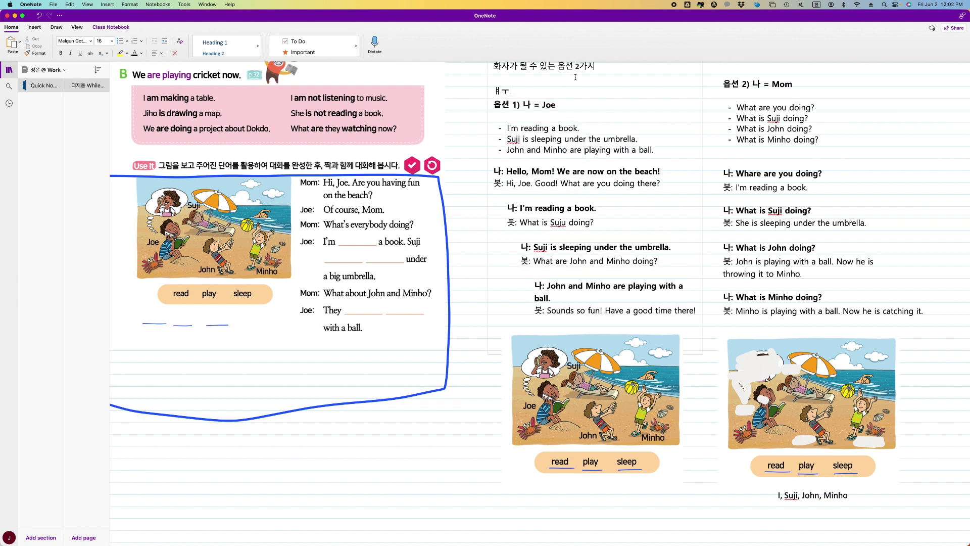
{"action": "key", "text": "BackSpace"}
{"action": "key", "text": "BackSpace"}
{"action": "key", "text": "ctrl+space"}
{"action": "type", "text": "On the Bach"}
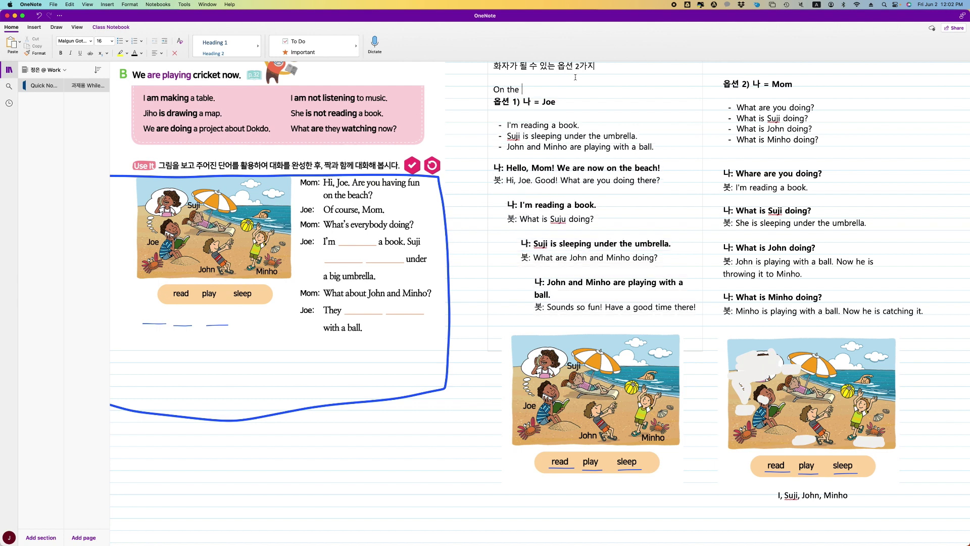
{"action": "key", "text": "BackSpace"}
{"action": "key", "text": "BackSpace"}
{"action": "key", "text": "BackSpace"}
{"action": "key", "text": "BackSpace"}
{"action": "type", "text": "each"}
{"action": "key", "text": "ctrl+space"}
{"action": "key", "text": "ctrl+space"}
{"action": "type", "text": "A"}
- Copy the "On the Beach_A" label above the Option 2 (Mom) heading, followed by a blank line, and change it to "On the Beach_Q"
{"action": "triple_click", "coordinate": [502, 90]}
{"action": "key", "text": "cmd+c"}
{"action": "left_click", "coordinate": [726, 79]}
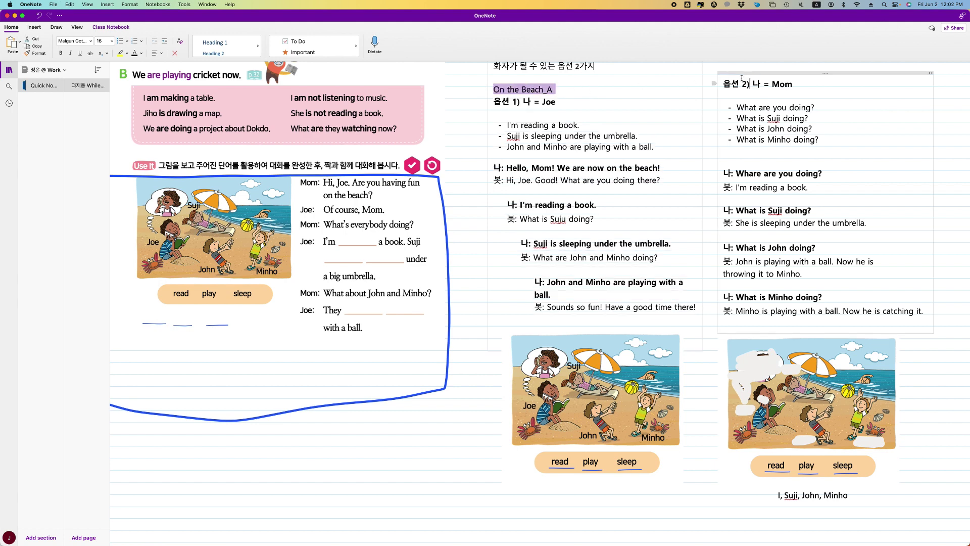
{"action": "key", "text": "cmd+v"}
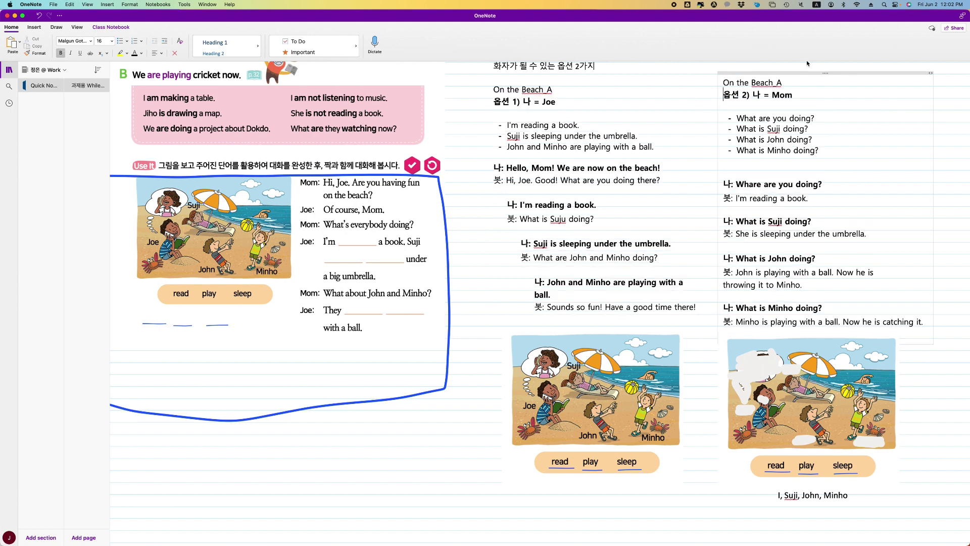
{"action": "key", "text": "Return"}
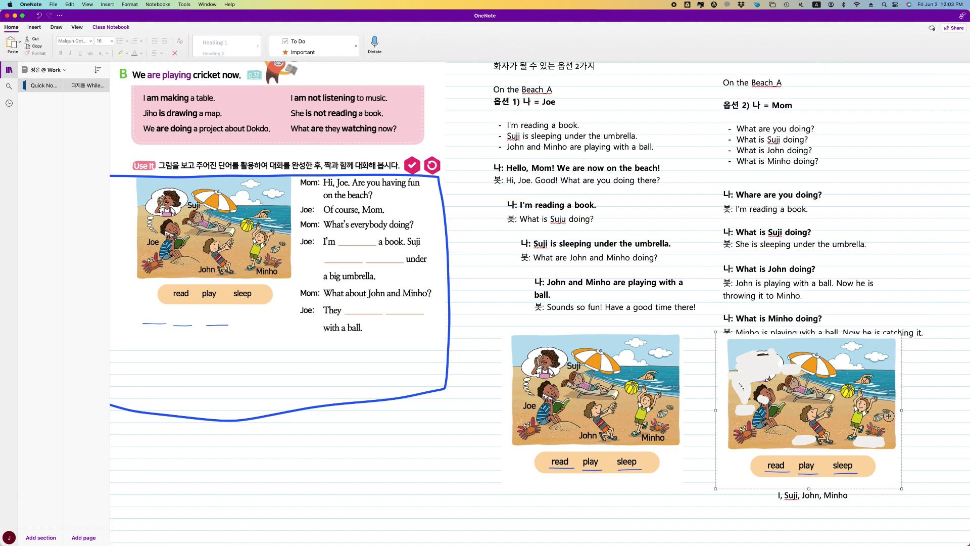
{"action": "left_click", "coordinate": [787, 82]}
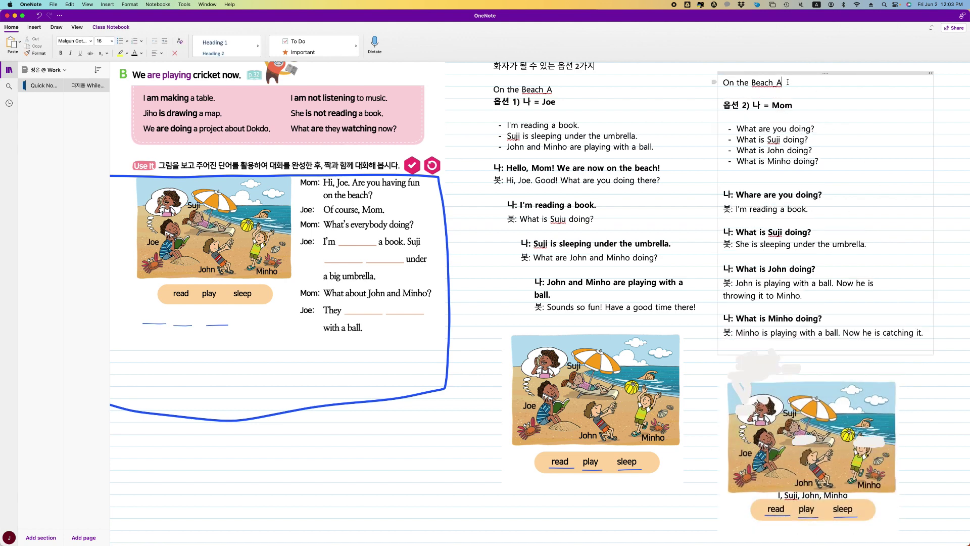
{"action": "key", "text": "BackSpace"}
{"action": "type", "text": "Q"}
- Delete the large grey masking stroke above the Option 2 beach picture
{"action": "left_click", "coordinate": [767, 368]}
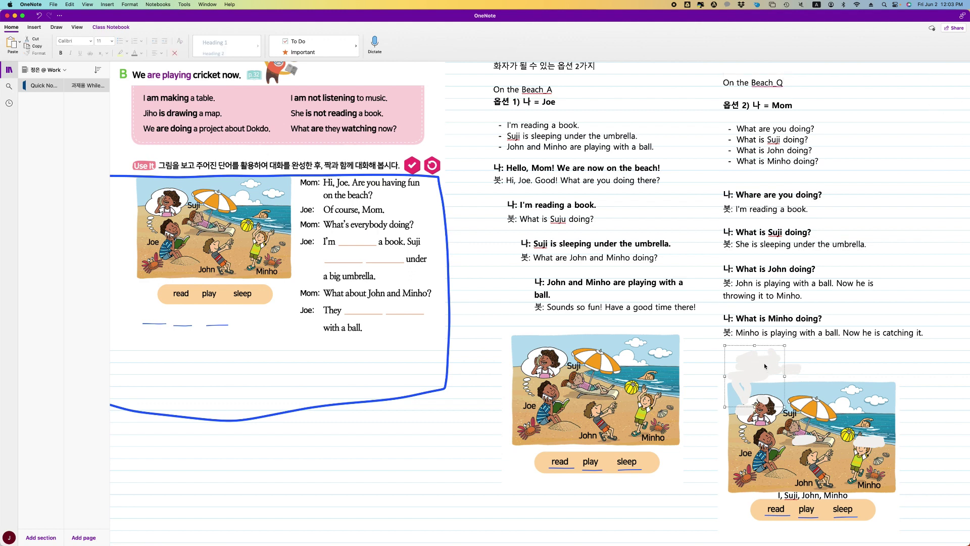
{"action": "key", "text": "BackSpace"}
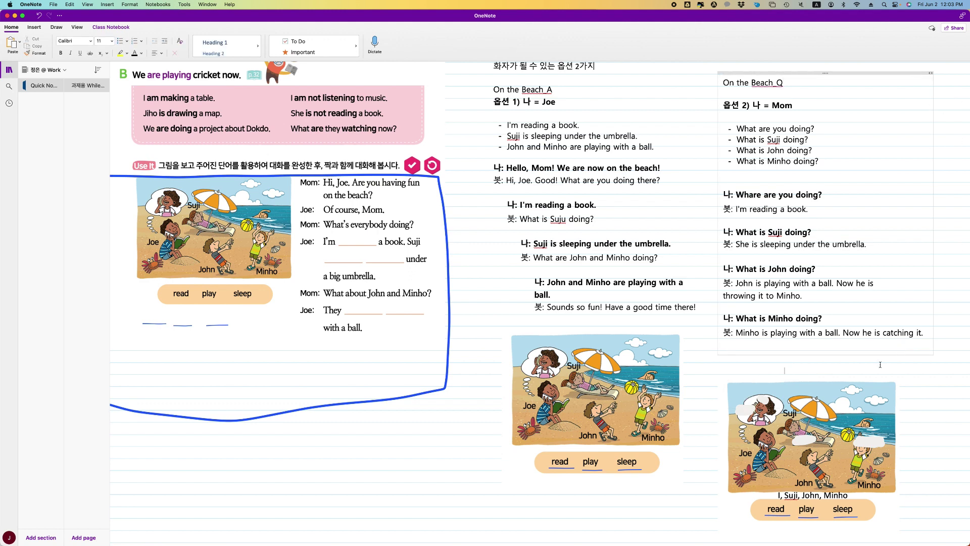
{"action": "scroll", "coordinate": [631, 222], "scroll_direction": "left", "scroll_amount": 2}
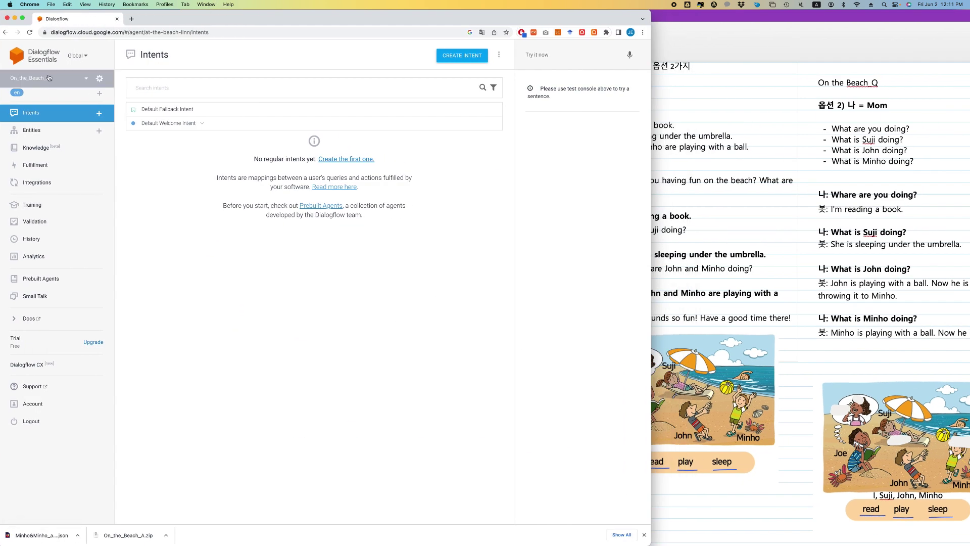
- Arrange Dialogflow and the On the Beach_A notes side by side, and expand the Default Welcome Intent's follow-up intents
{"action": "left_click", "coordinate": [769, 44]}
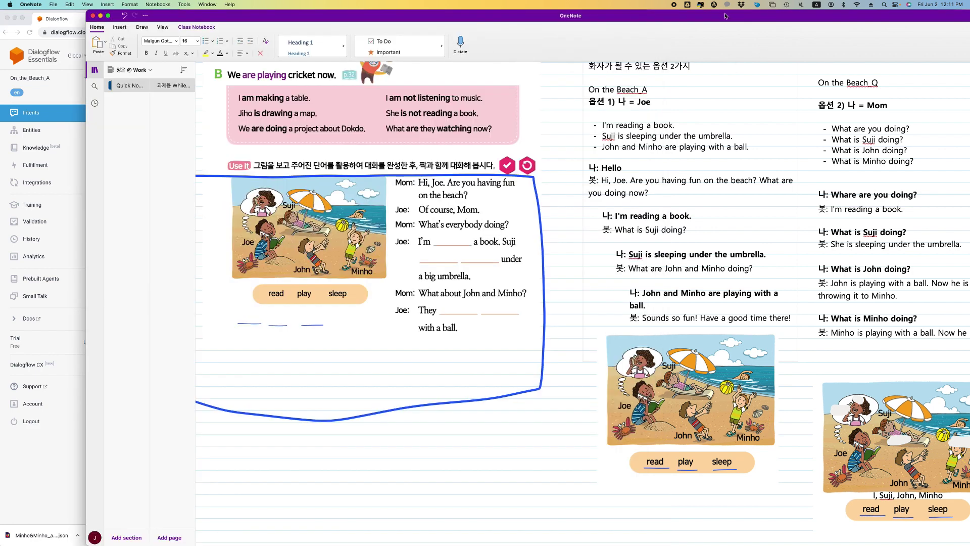
{"action": "left_click_drag", "start_coordinate": [87, 94], "coordinate": [515, 91]}
{"action": "left_click", "coordinate": [510, 91]}
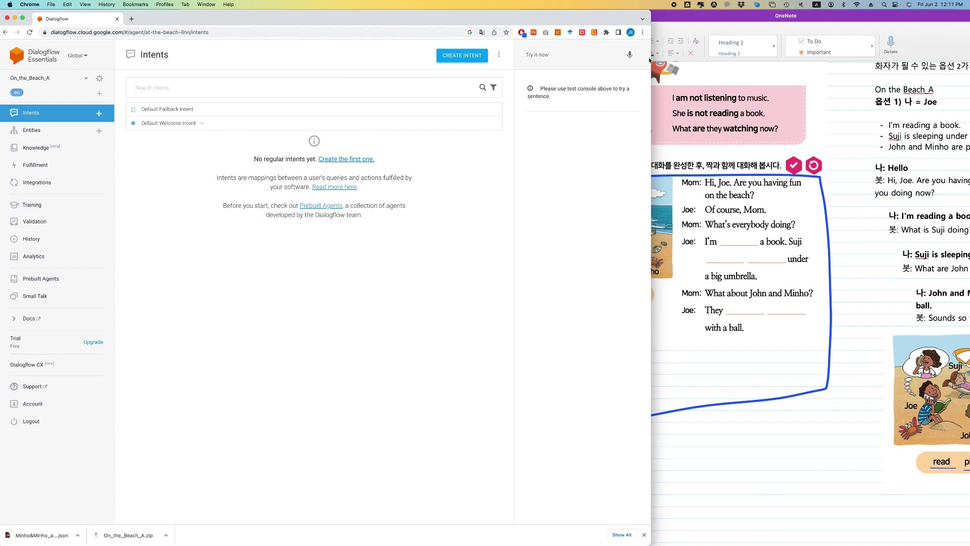
{"action": "left_click_drag", "start_coordinate": [652, 56], "coordinate": [519, 56]}
{"action": "scroll", "coordinate": [936, 173], "scroll_direction": "right", "scroll_amount": 5}
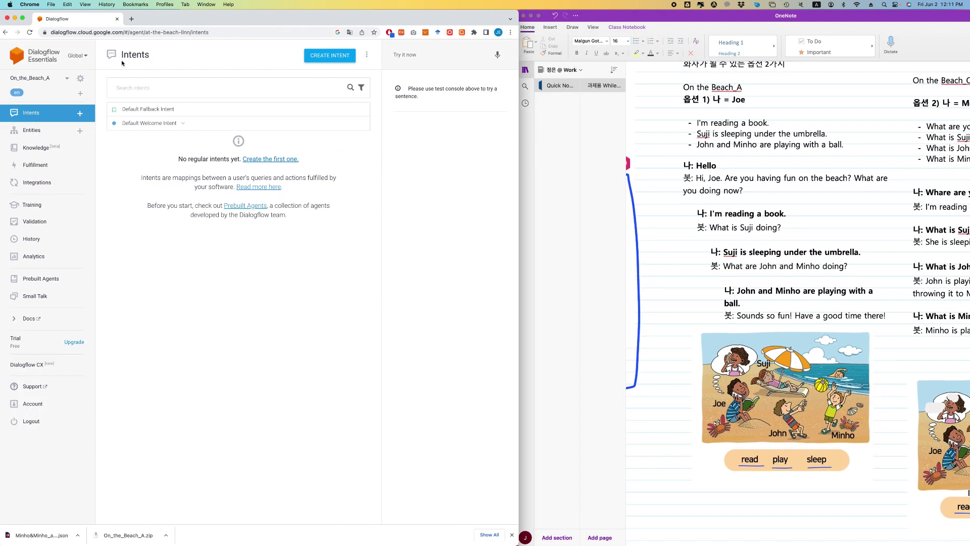
{"action": "left_click", "coordinate": [183, 124]}
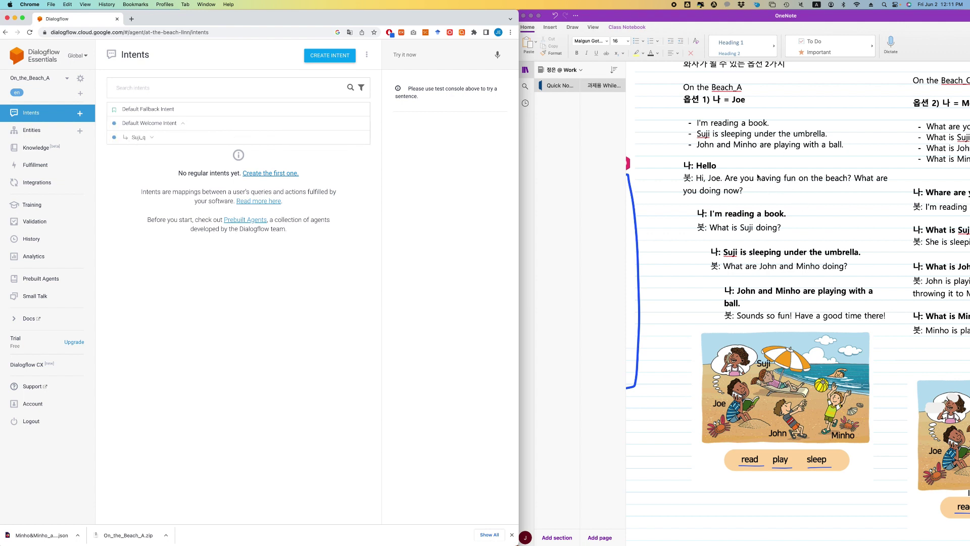
- Add a note reading "default welcome intent" beside the "Hello" line of Option 1 and colour it red
{"action": "left_click", "coordinate": [686, 168]}
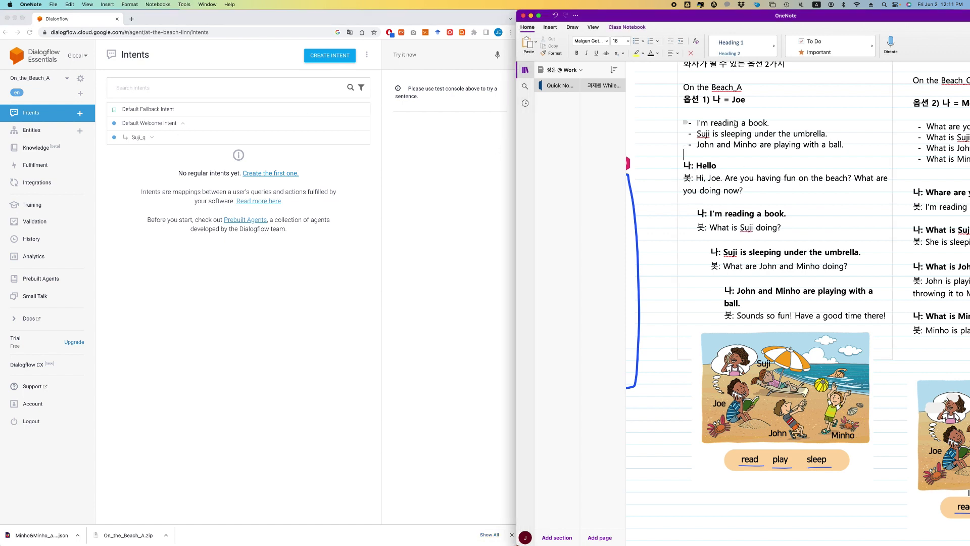
{"action": "left_click_drag", "start_coordinate": [740, 197], "coordinate": [672, 164]}
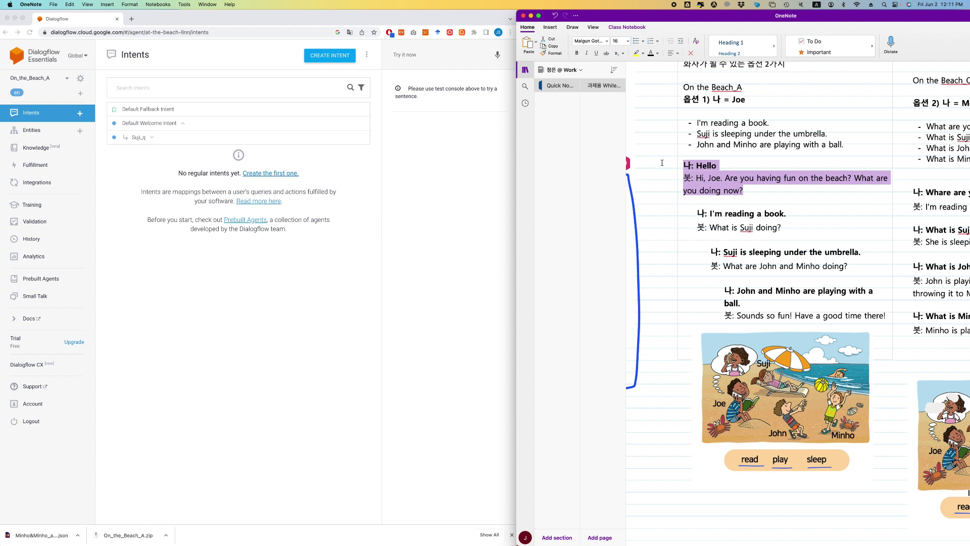
{"action": "left_click", "coordinate": [662, 163]}
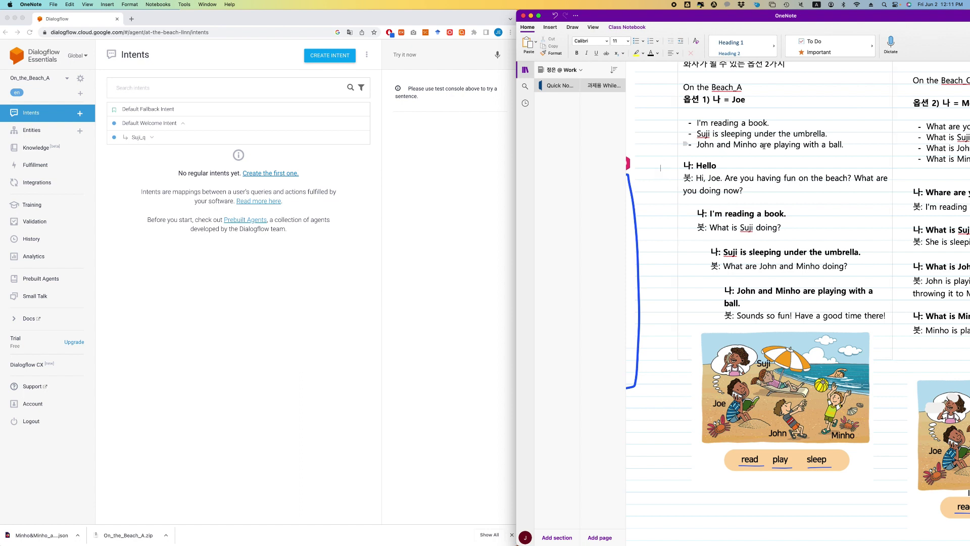
{"action": "type", "text": "default"}
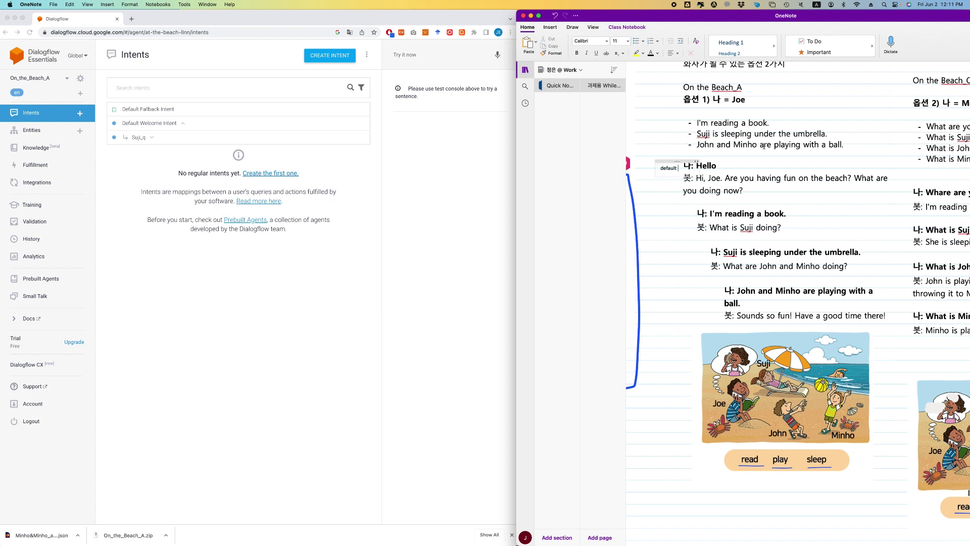
{"action": "type", "text": " welcome intent"}
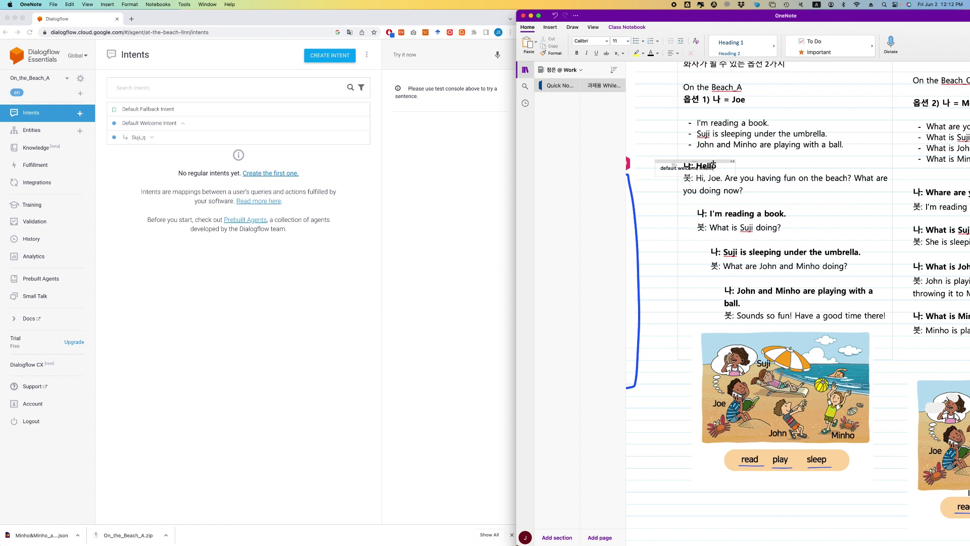
{"action": "left_click_drag", "start_coordinate": [713, 161], "coordinate": [799, 158]}
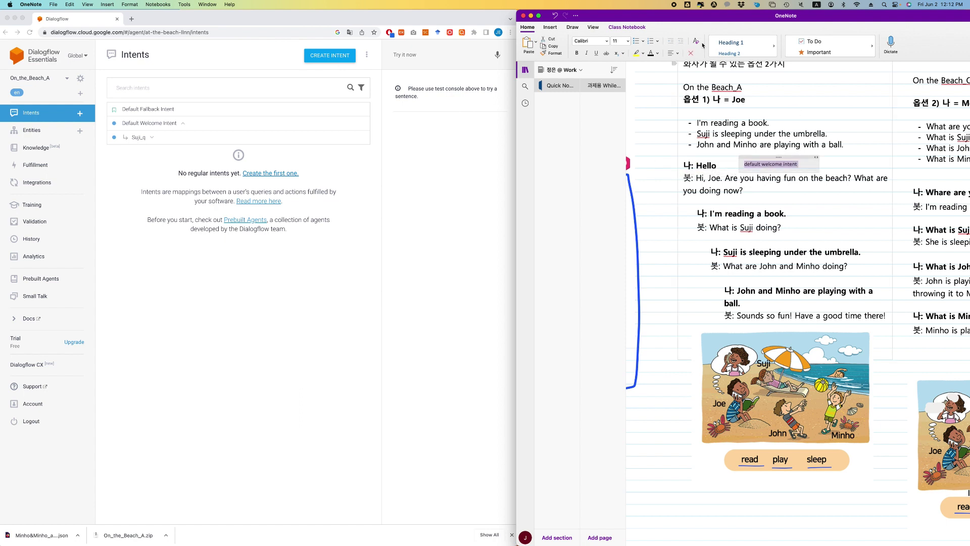
{"action": "left_click", "coordinate": [658, 53]}
{"action": "left_click", "coordinate": [707, 87]}
{"action": "left_click", "coordinate": [757, 191]}
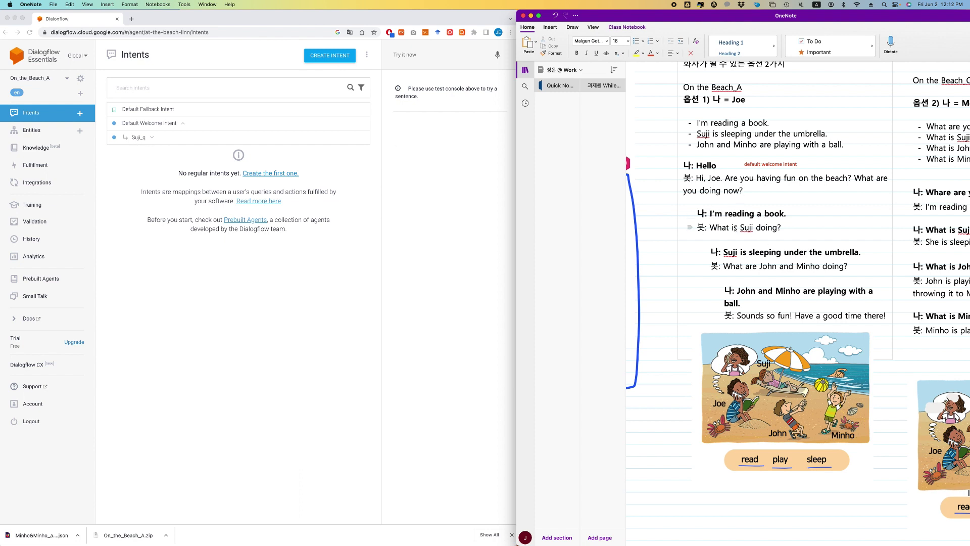
- Rename the Suji_q follow-up intent as Me_a&Suji_q, save it, and display it in the intents list
{"action": "left_click", "coordinate": [139, 141]}
{"action": "left_click", "coordinate": [139, 141]}
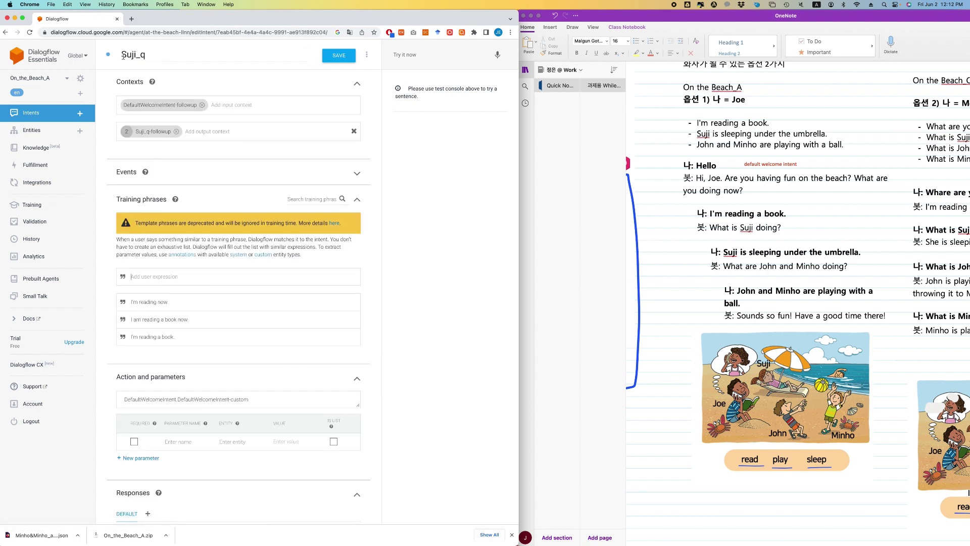
{"action": "type", "text": "Me_a"}
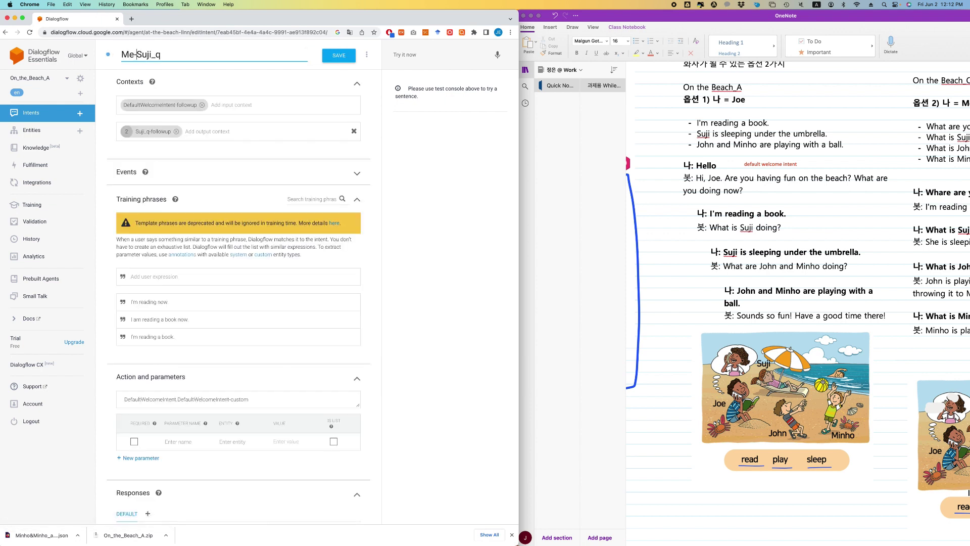
{"action": "type", "text": "&"}
{"action": "left_click", "coordinate": [351, 54]}
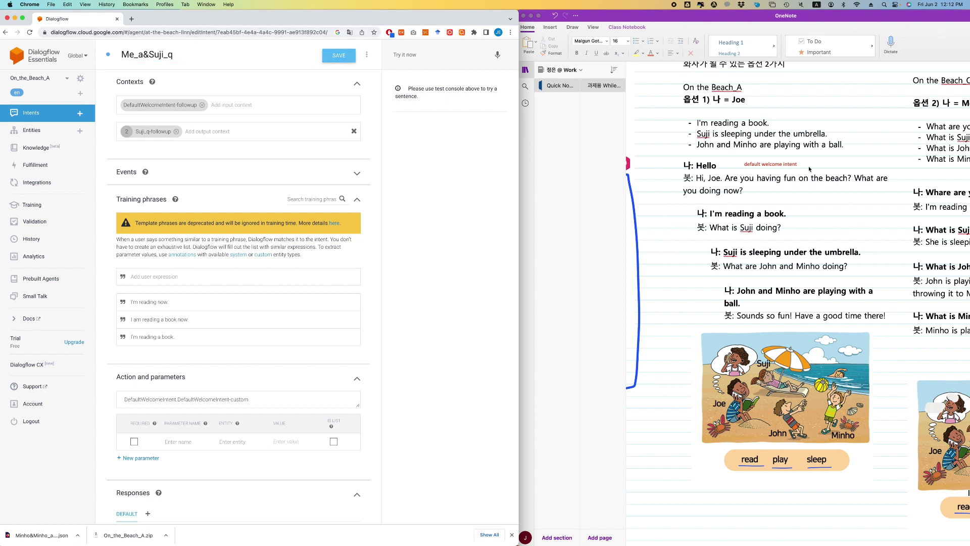
{"action": "left_click", "coordinate": [896, 116]}
{"action": "key", "text": "super+Tab"}
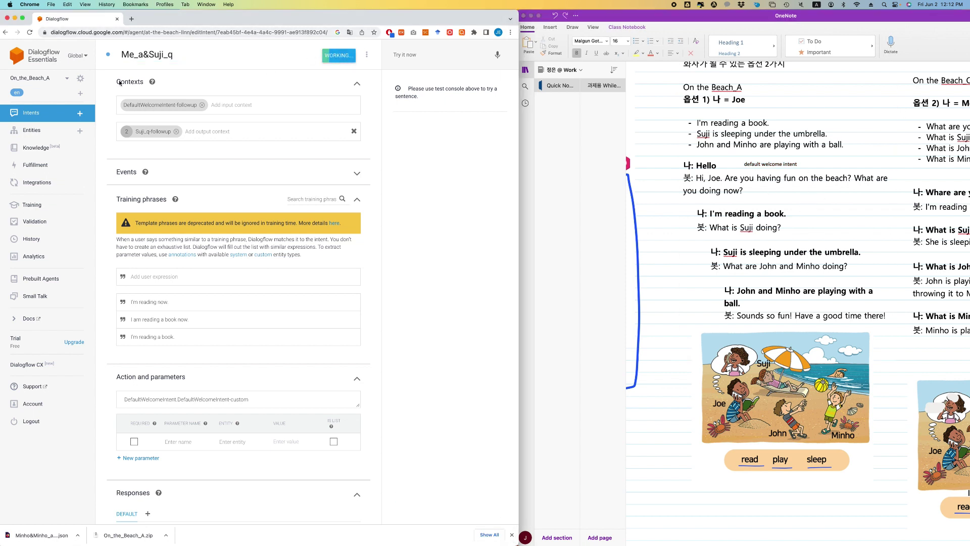
{"action": "left_click", "coordinate": [34, 114]}
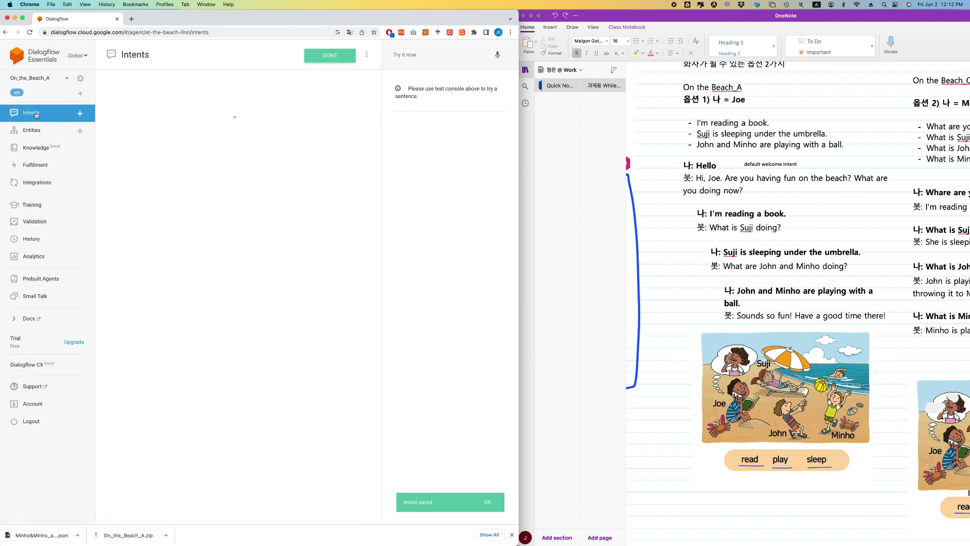
{"action": "left_click", "coordinate": [180, 124]}
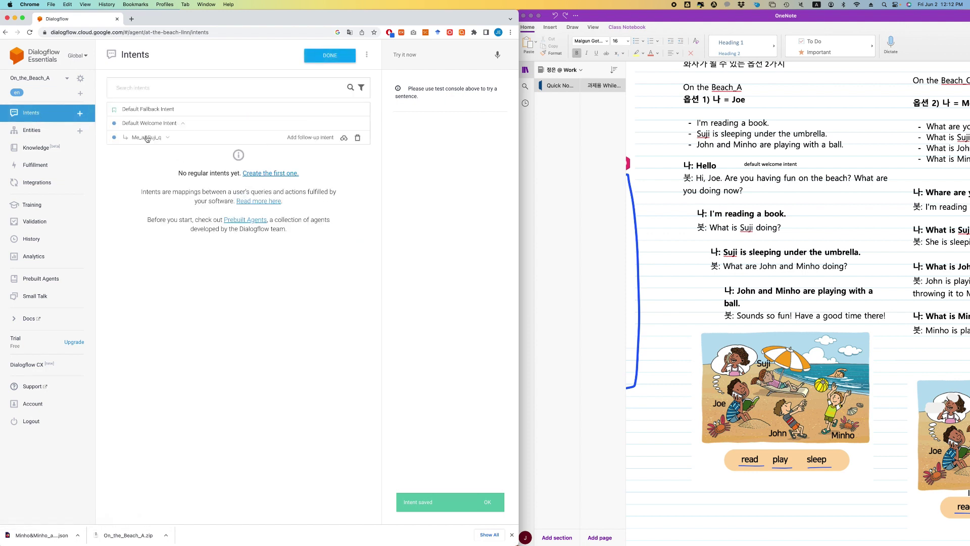
- Label the "I'm reading a book." line of Option 1 with "me_a_suji_q" in red
{"action": "left_click", "coordinate": [811, 213]}
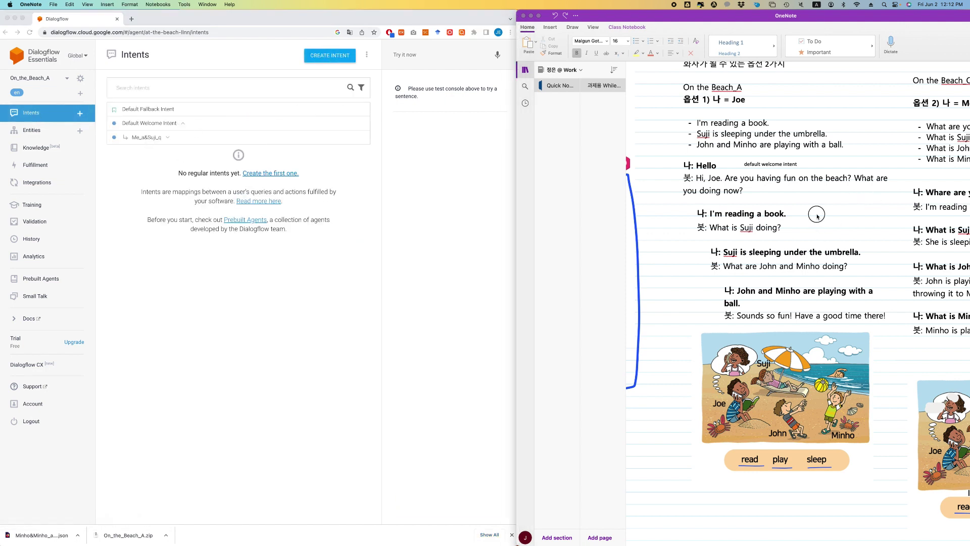
{"action": "type", "text": "me"}
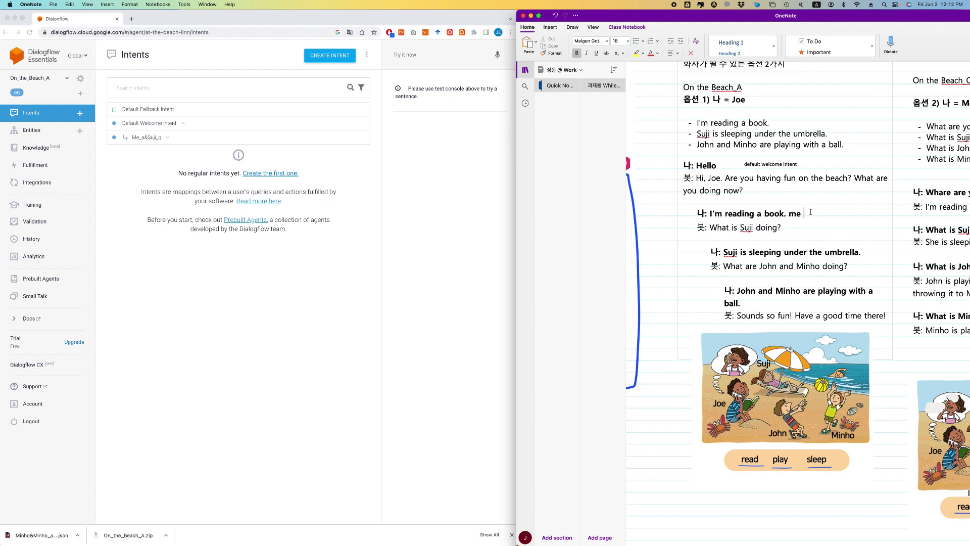
{"action": "type", "text": "_a_suji_1"}
{"action": "key", "text": "BackSpace"}
{"action": "type", "text": "q"}
{"action": "left_click_drag", "start_coordinate": [790, 214], "coordinate": [849, 213]}
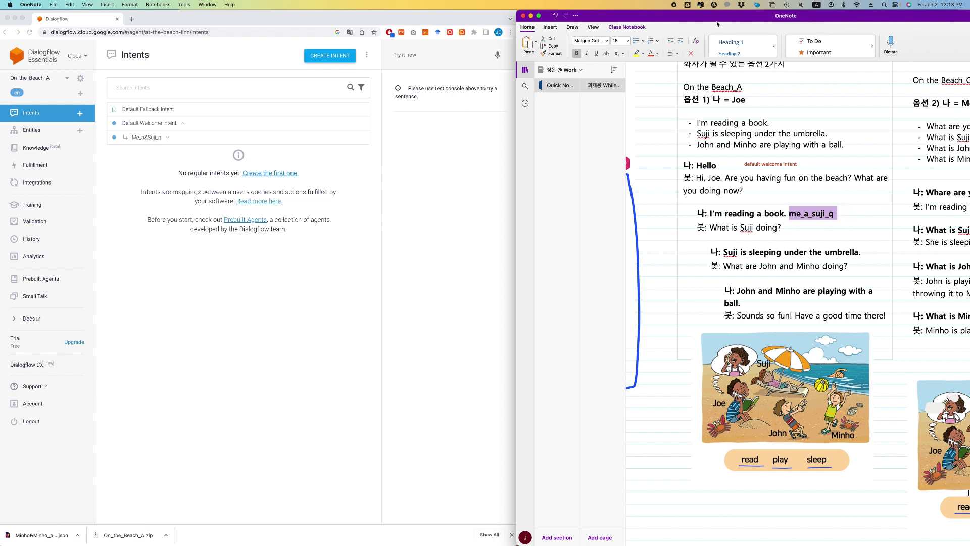
{"action": "left_click", "coordinate": [651, 53]}
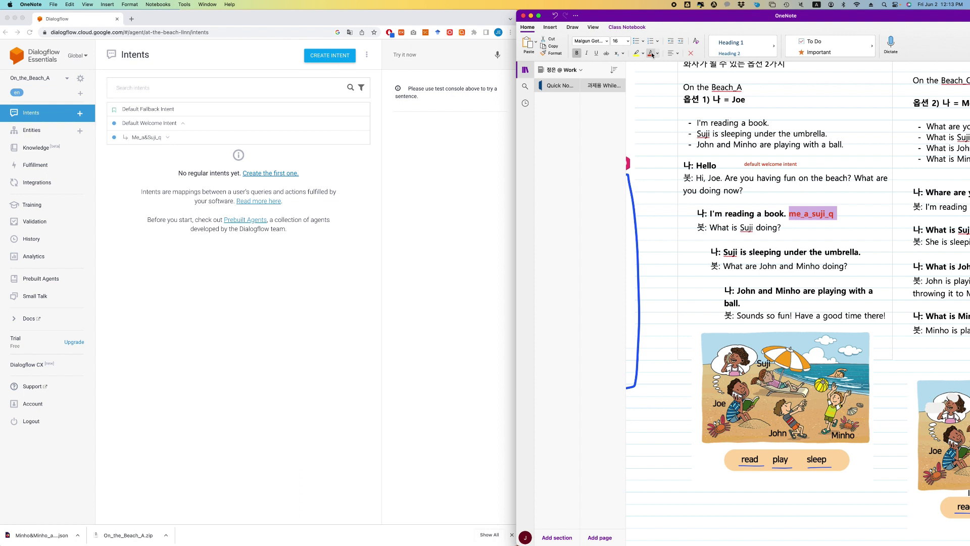
- Expand the Me_a&Suji_q follow-ups and paste a copy of the red "me_a_suji_q" label under "What are John and Minho doing?" in Option 1
{"action": "left_click", "coordinate": [169, 140]}
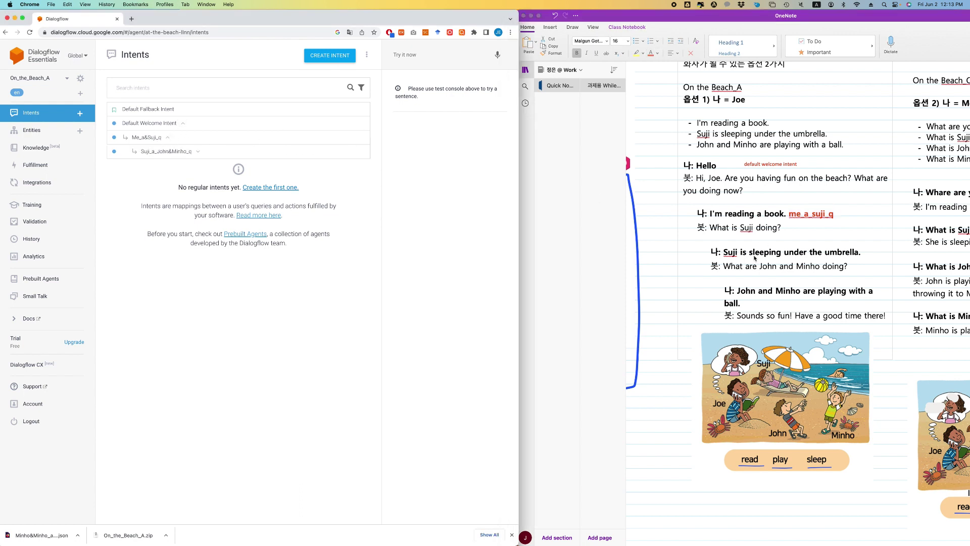
{"action": "double_click", "coordinate": [814, 214]}
{"action": "key", "text": "cmd+c"}
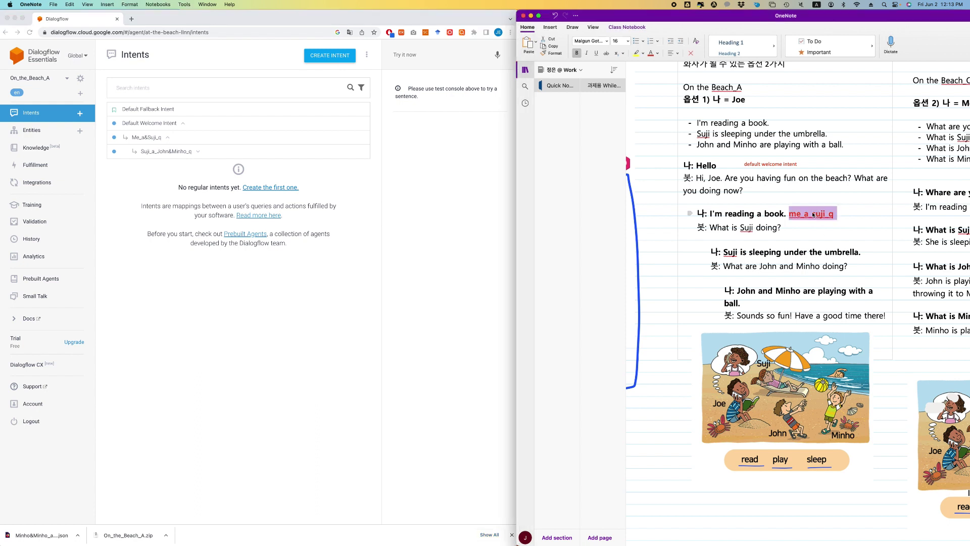
{"action": "left_click", "coordinate": [853, 266]}
{"action": "key", "text": "Return"}
{"action": "key", "text": "cmd+v"}
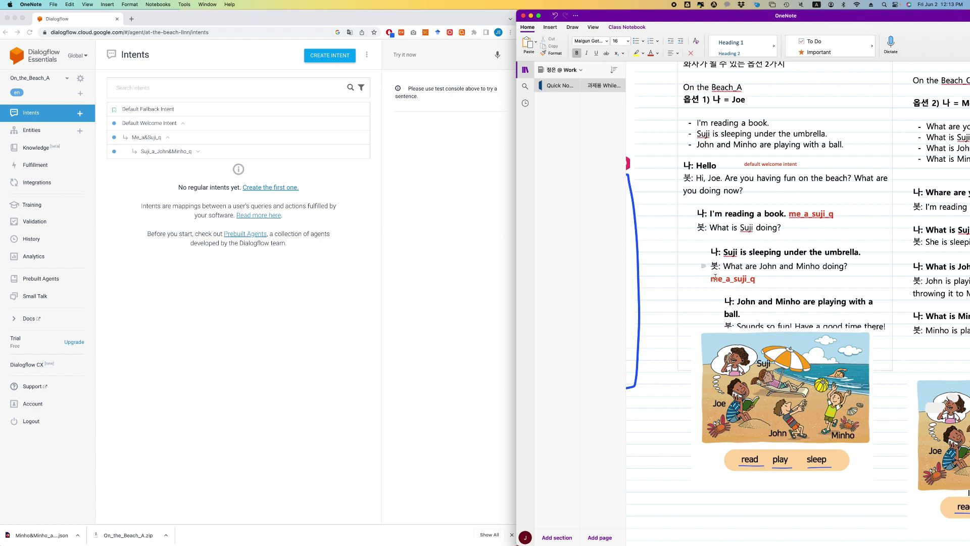
- Change the pasted label to "suji_a_J&M_q" and move the Option 1 beach picture down, clear of the dialogue text
{"action": "left_click_drag", "start_coordinate": [711, 278], "coordinate": [721, 271]}
{"action": "type", "text": "suji"}
{"action": "key", "text": "BackSpace"}
{"action": "key", "text": "BackSpace"}
{"action": "key", "text": "BackSpace"}
{"action": "key", "text": "BackSpace"}
{"action": "type", "text": "J&M"}
{"action": "left_click", "coordinate": [854, 343]}
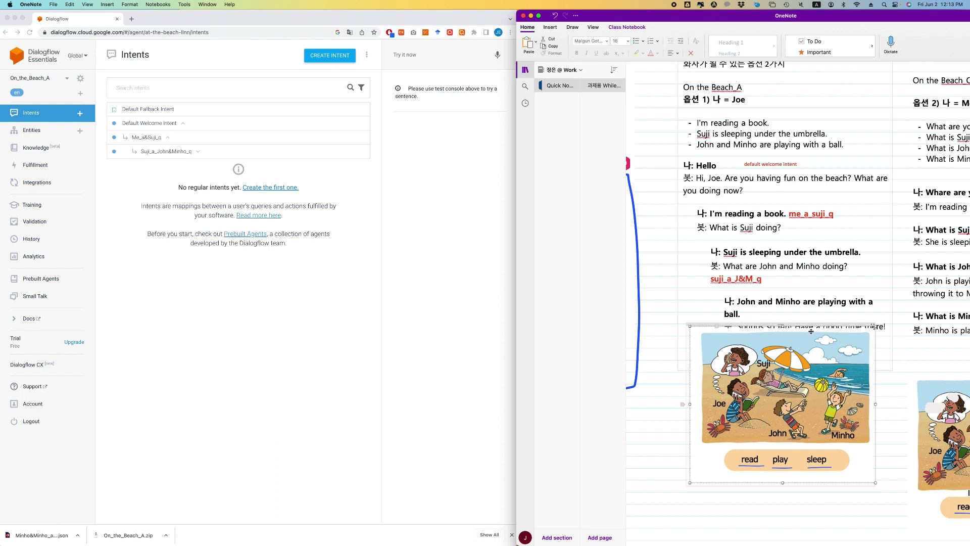
{"action": "left_click_drag", "start_coordinate": [805, 325], "coordinate": [811, 375]}
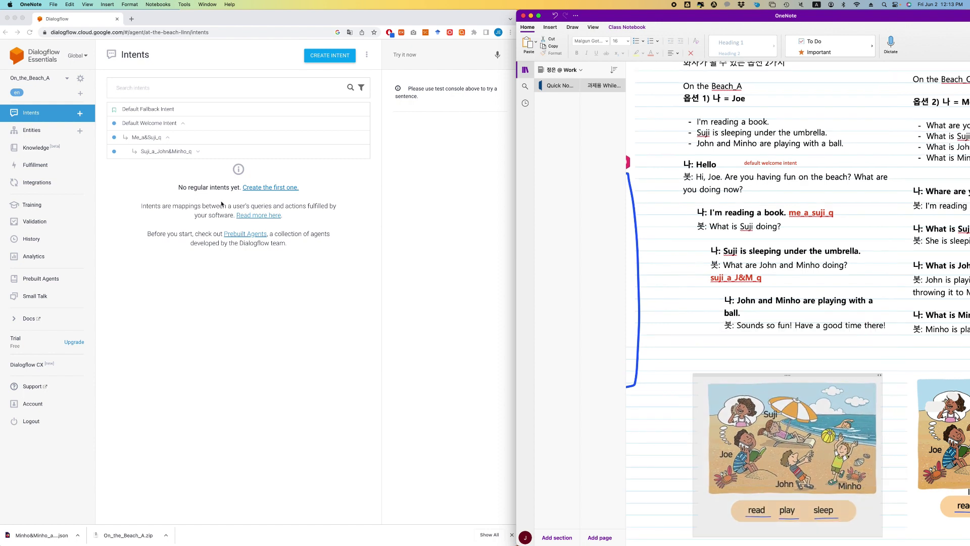
- Rename the Minho&Minho_a follow-up intent under Suji_a_John&Minho_q as John&Minho_a and save it
{"action": "left_click", "coordinate": [198, 151]}
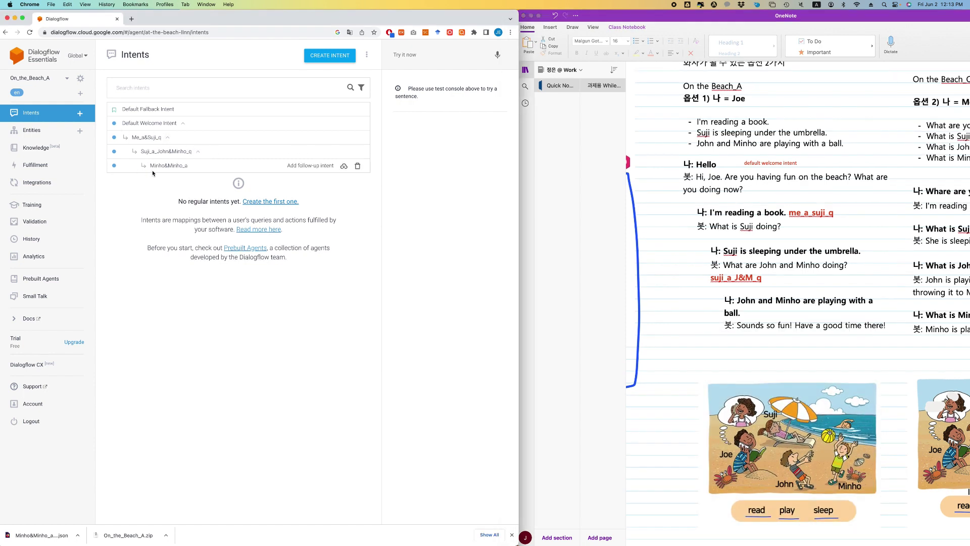
{"action": "left_click", "coordinate": [174, 169]}
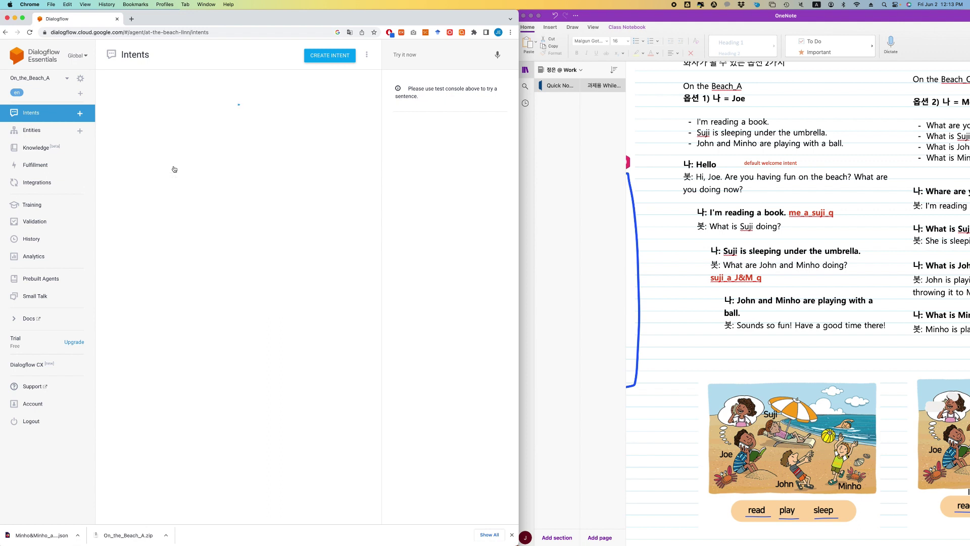
{"action": "left_click", "coordinate": [149, 55]}
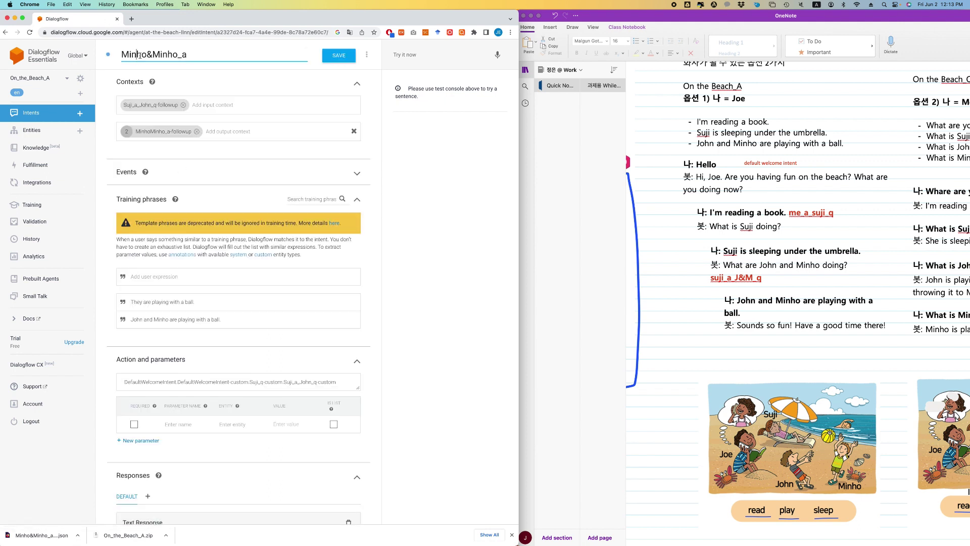
{"action": "left_click_drag", "start_coordinate": [149, 55], "coordinate": [112, 56]}
{"action": "type", "text": "John"}
{"action": "left_click", "coordinate": [336, 55]}
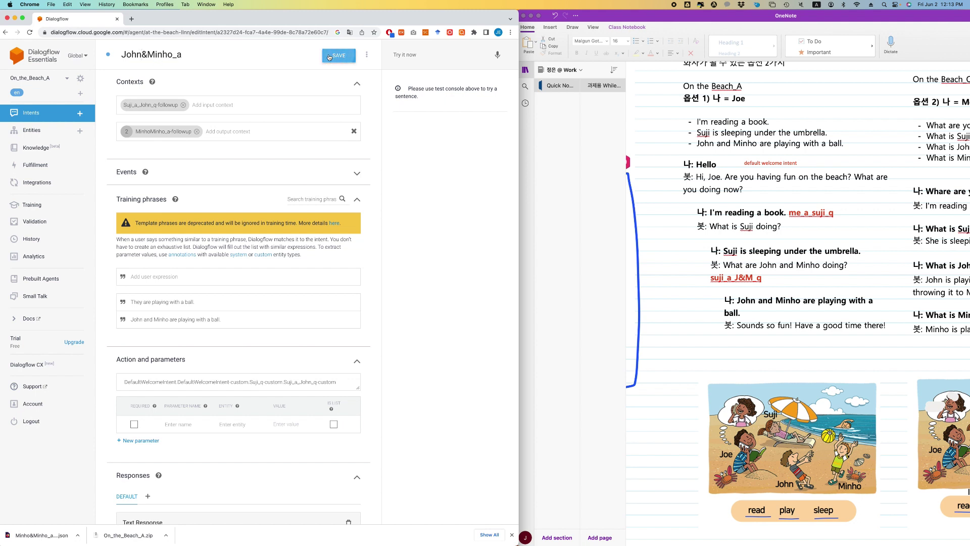
- Add the red label "J&M_a" below the "Sounds so fun! Have a good time there!" line of Option 1
{"action": "left_click", "coordinate": [753, 320]}
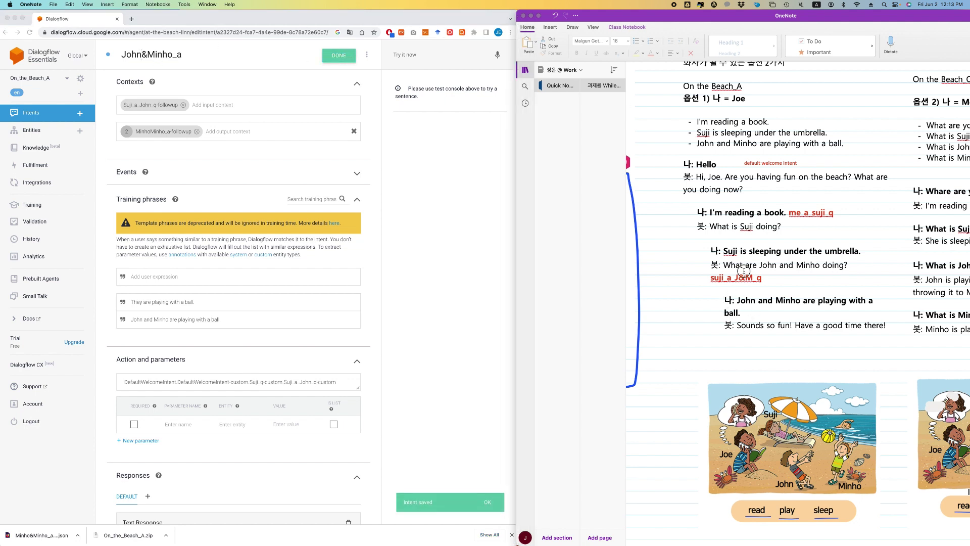
{"action": "left_click_drag", "start_coordinate": [710, 278], "coordinate": [764, 278]}
{"action": "key", "text": "super+c"}
{"action": "left_click", "coordinate": [817, 340]}
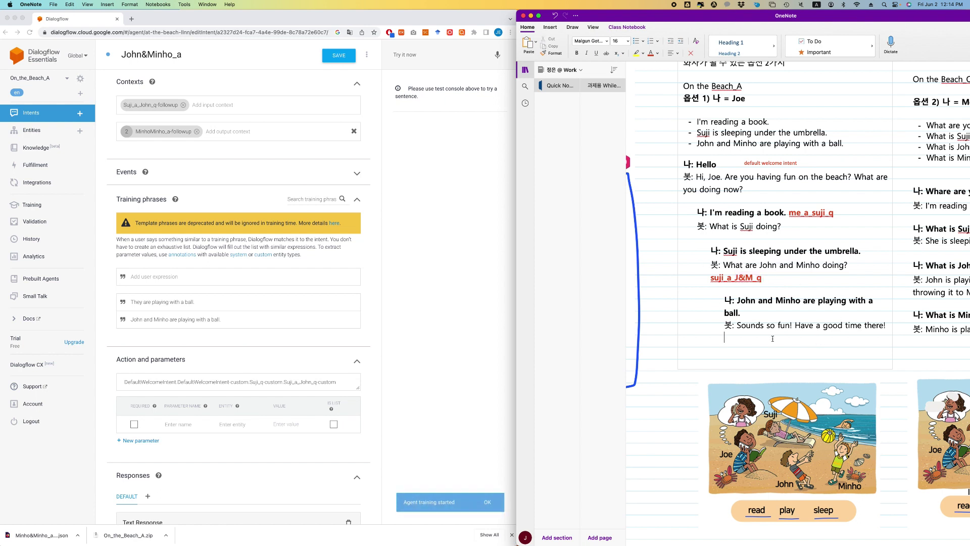
{"action": "key", "text": "Return"}
{"action": "key", "text": "super+v"}
{"action": "key", "text": "BackSpace"}
{"action": "type", "text": "a&"}
{"action": "key", "text": "BackSpace"}
- Save the John&Minho_a intent again and expand every follow-up level under the Default Welcome Intent in the intents list
{"action": "left_click", "coordinate": [339, 55]}
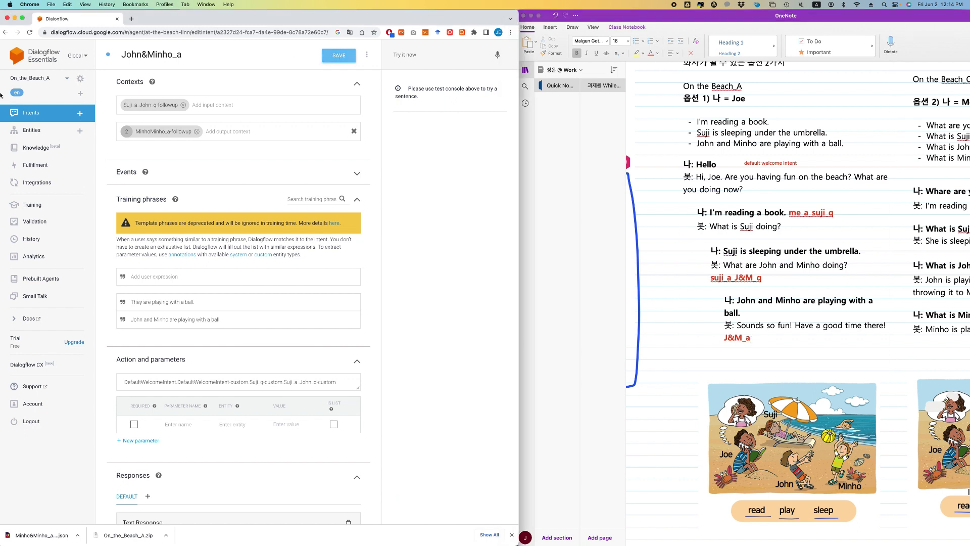
{"action": "left_click", "coordinate": [37, 114]}
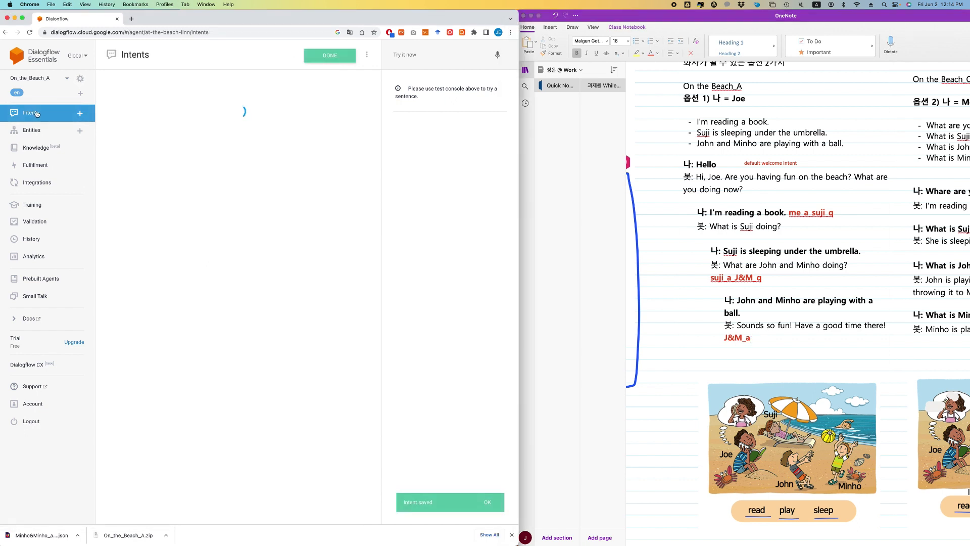
{"action": "left_click", "coordinate": [32, 77]}
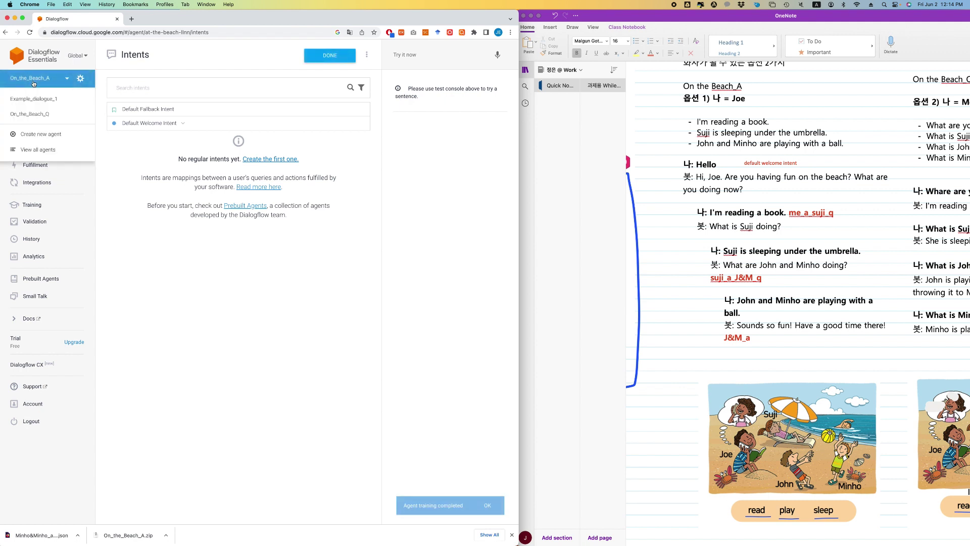
{"action": "left_click", "coordinate": [182, 122]}
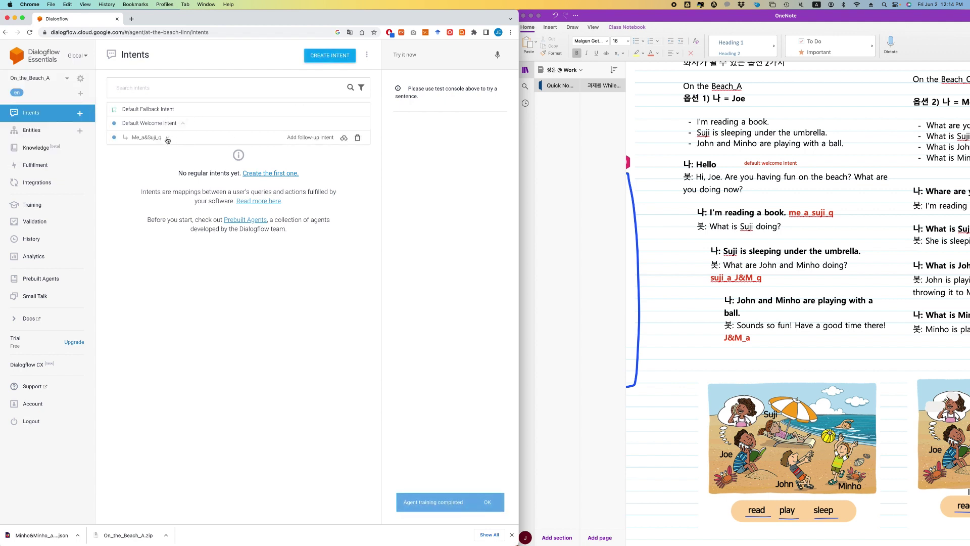
{"action": "left_click", "coordinate": [168, 136]}
{"action": "left_click", "coordinate": [198, 152]}
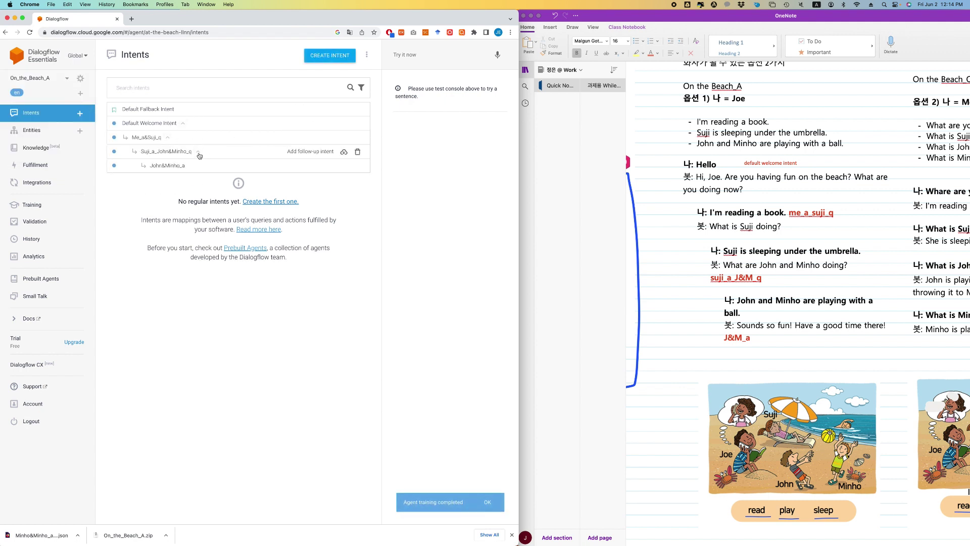
- Examine the Default Welcome Intent's training phrases and text response against the "Hello" exchange in the notes, leaving without saving
{"action": "left_click", "coordinate": [144, 138]}
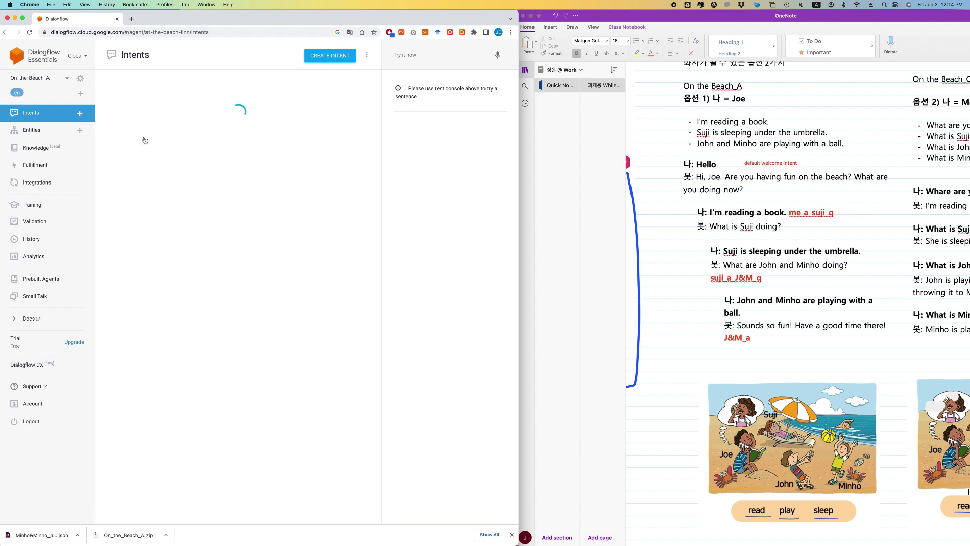
{"action": "left_click", "coordinate": [5, 32]}
{"action": "left_click", "coordinate": [324, 81]}
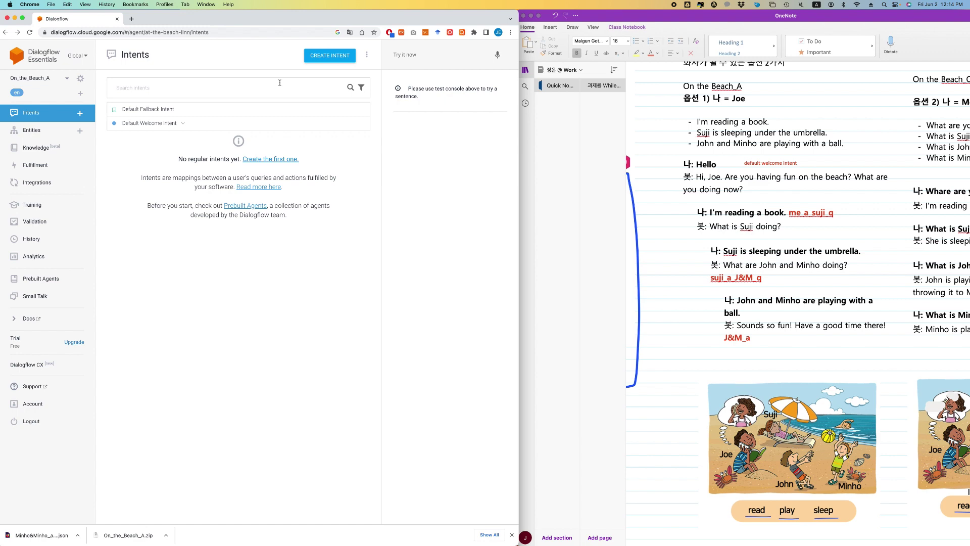
{"action": "left_click", "coordinate": [162, 123]}
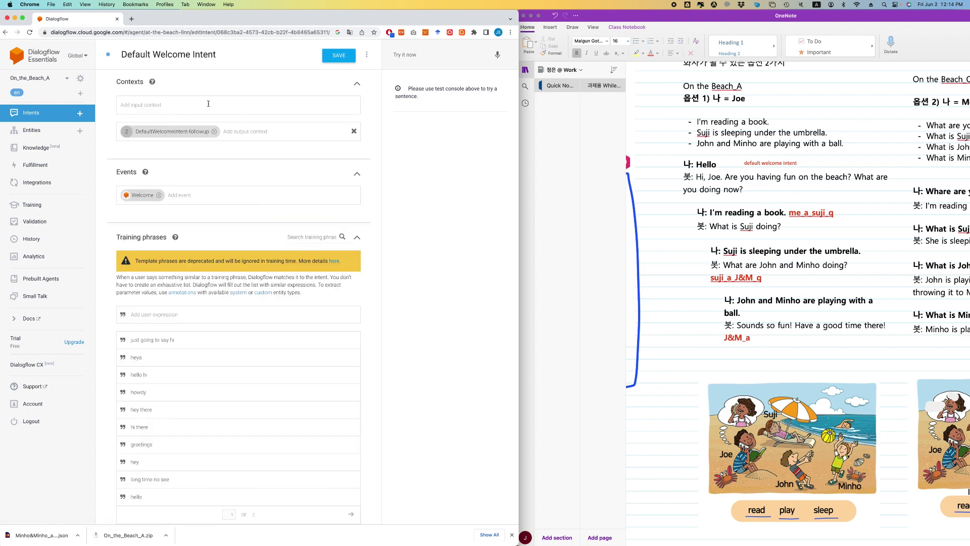
{"action": "scroll", "coordinate": [165, 141], "scroll_direction": "down", "scroll_amount": 5}
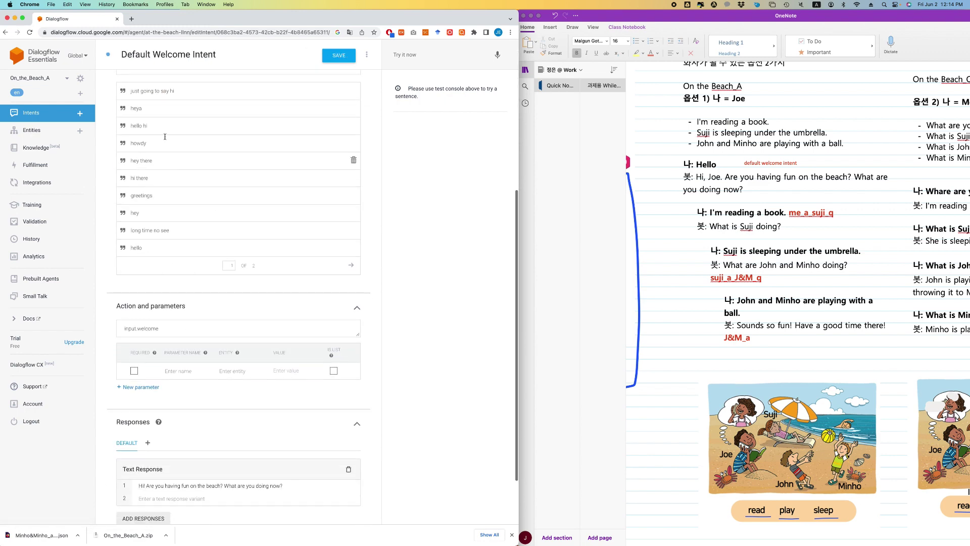
{"action": "scroll", "coordinate": [227, 206], "scroll_direction": "down", "scroll_amount": 2}
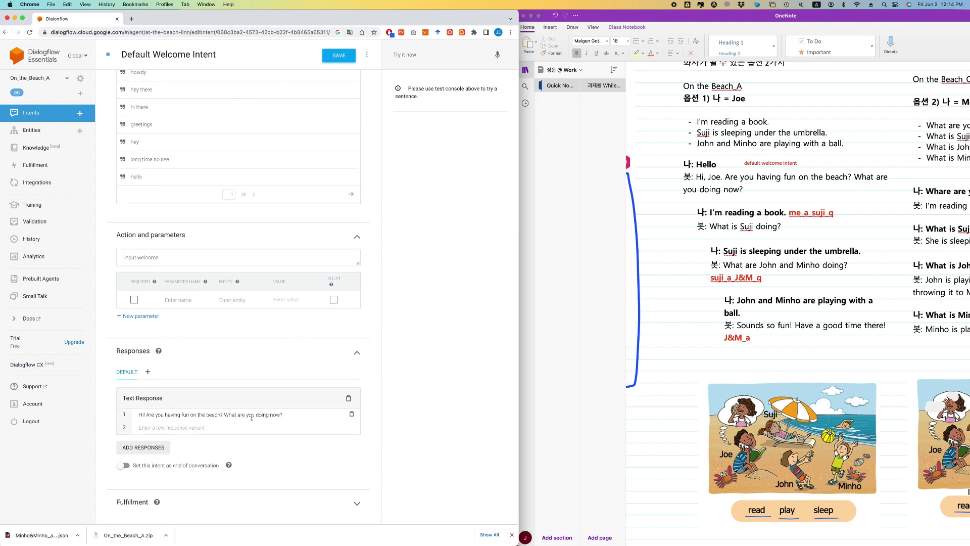
{"action": "left_click", "coordinate": [32, 113]}
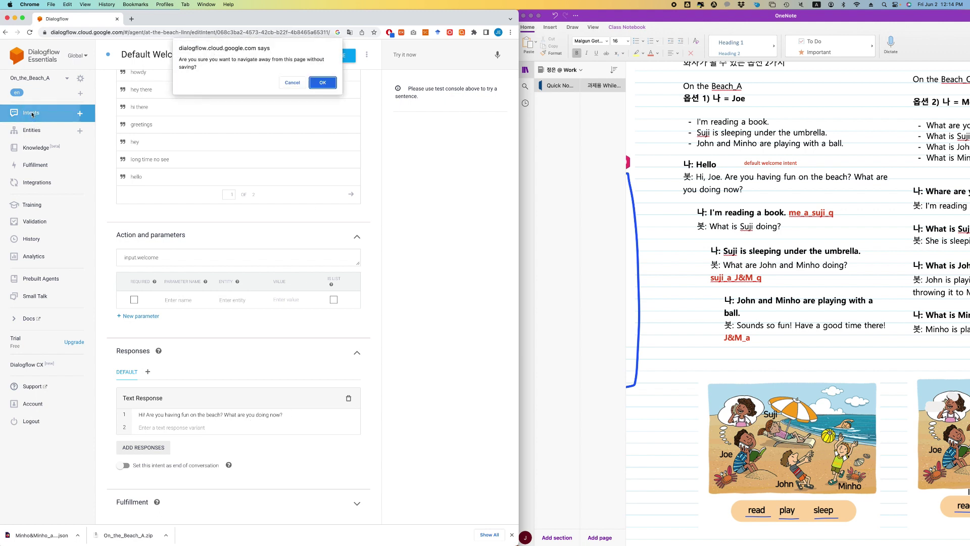
{"action": "left_click", "coordinate": [329, 82]}
{"action": "key", "text": "super+Tab"}
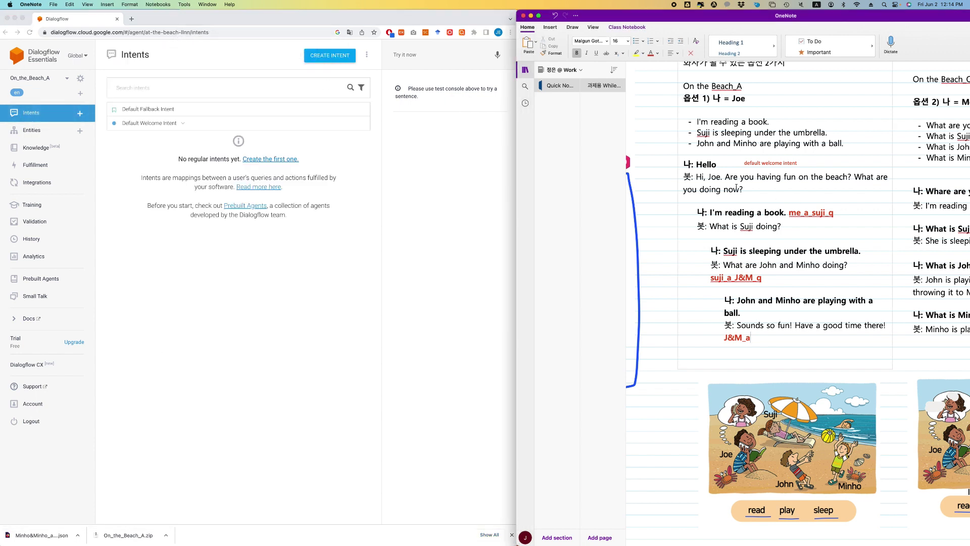
- Delete "I'm wondering what everybody is doing!" from the Me_a&Suji_q intent's text response and save the intent
{"action": "left_click", "coordinate": [182, 125]}
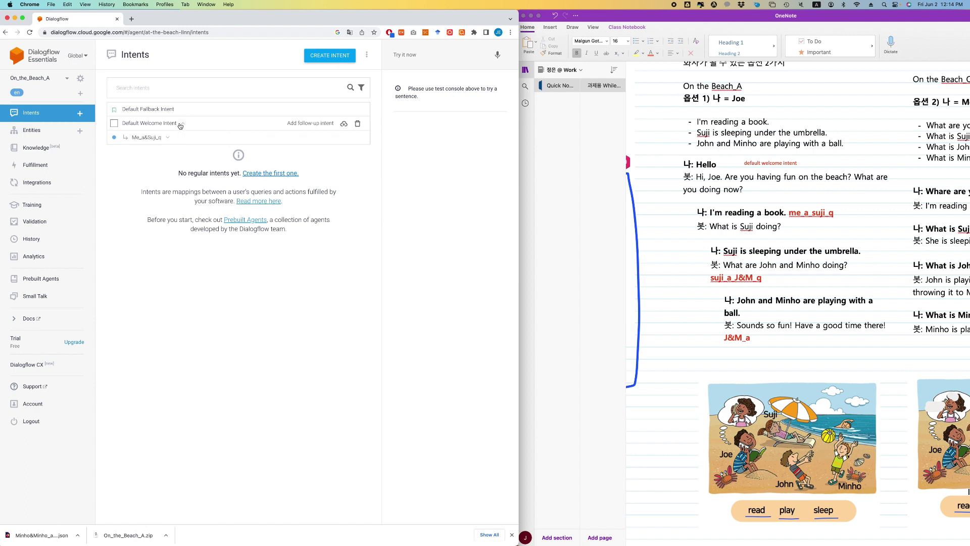
{"action": "left_click", "coordinate": [152, 142]}
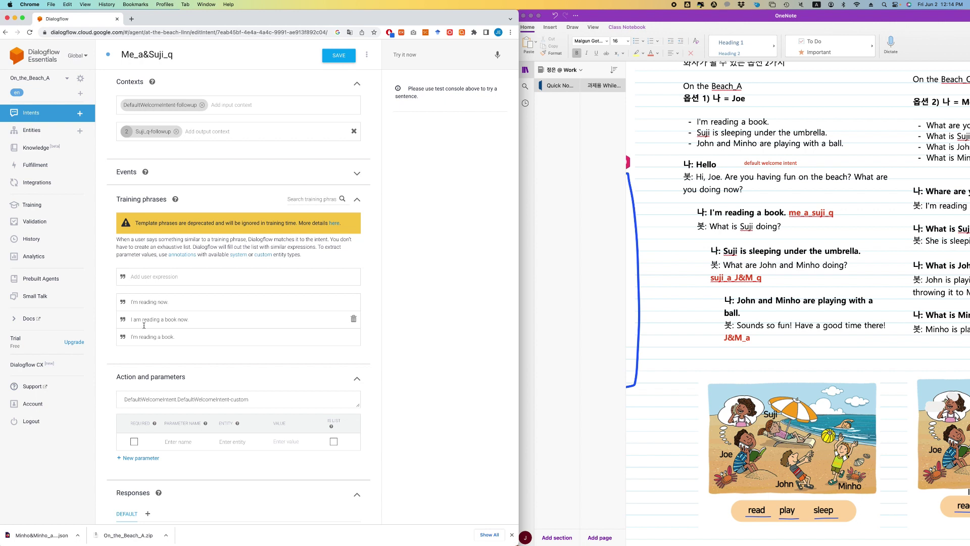
{"action": "scroll", "coordinate": [144, 325], "scroll_direction": "down", "scroll_amount": 5}
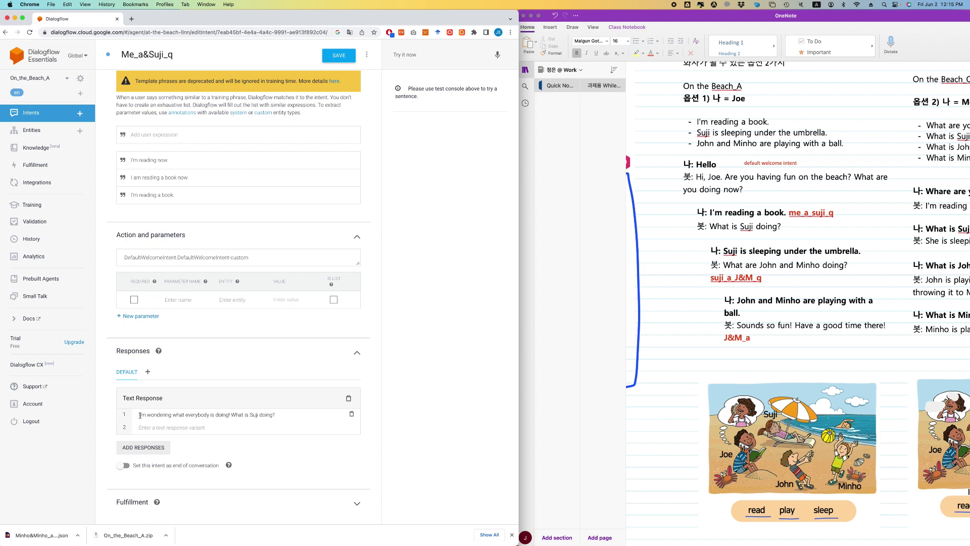
{"action": "left_click_drag", "start_coordinate": [138, 415], "coordinate": [230, 415]}
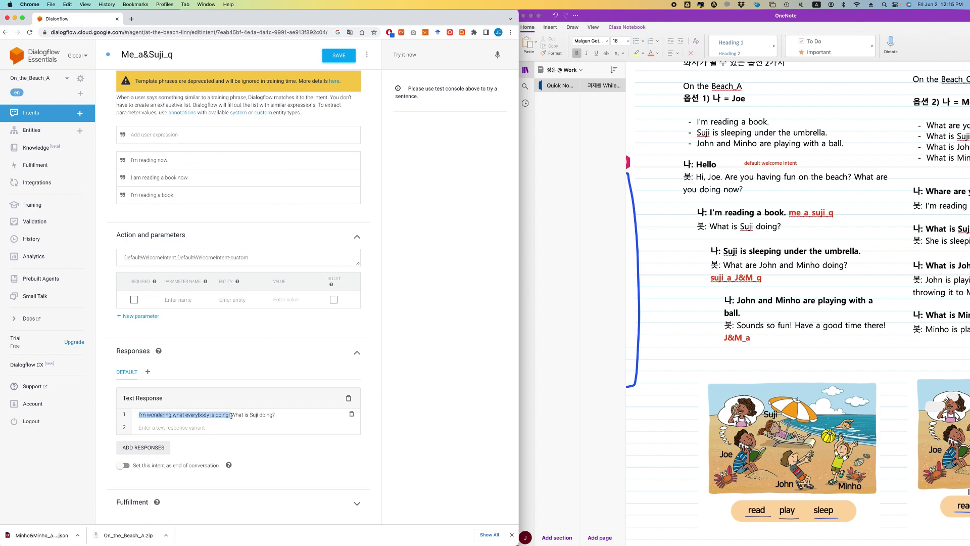
{"action": "key", "text": "BackSpace"}
{"action": "left_click", "coordinate": [336, 56]}
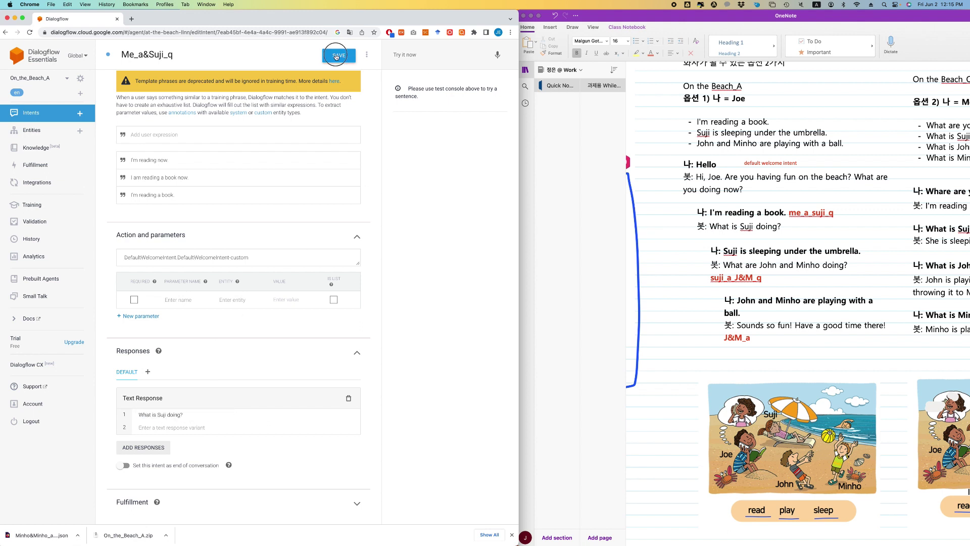
- Examine the training phrases and text response of the Suji_a_John&Minho_q intent, and return to the intents list without saving
{"action": "left_click", "coordinate": [33, 114]}
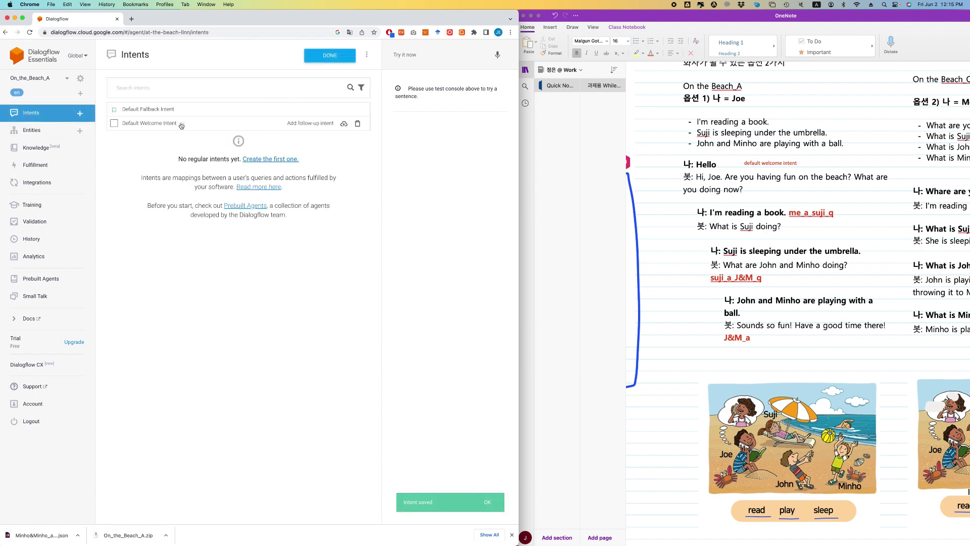
{"action": "left_click", "coordinate": [167, 137]}
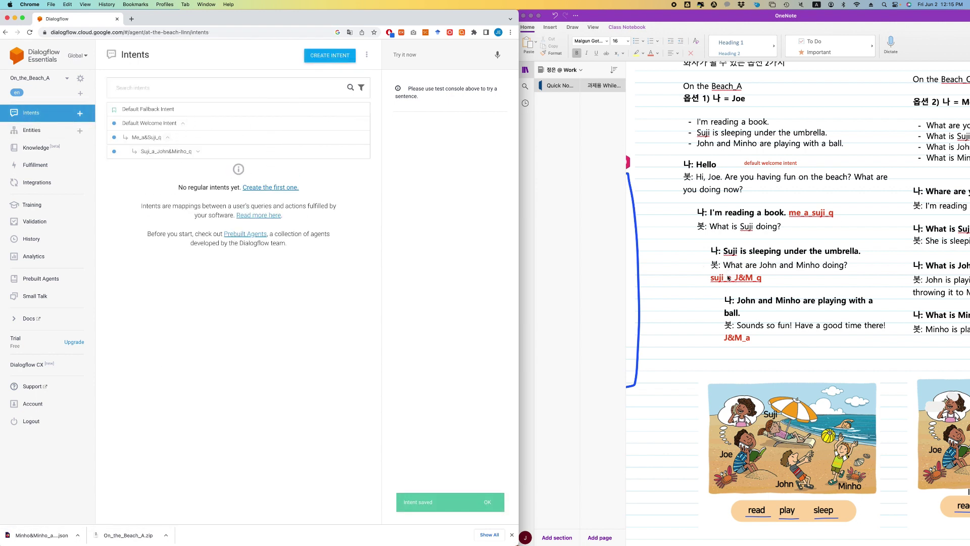
{"action": "left_click", "coordinate": [178, 152]}
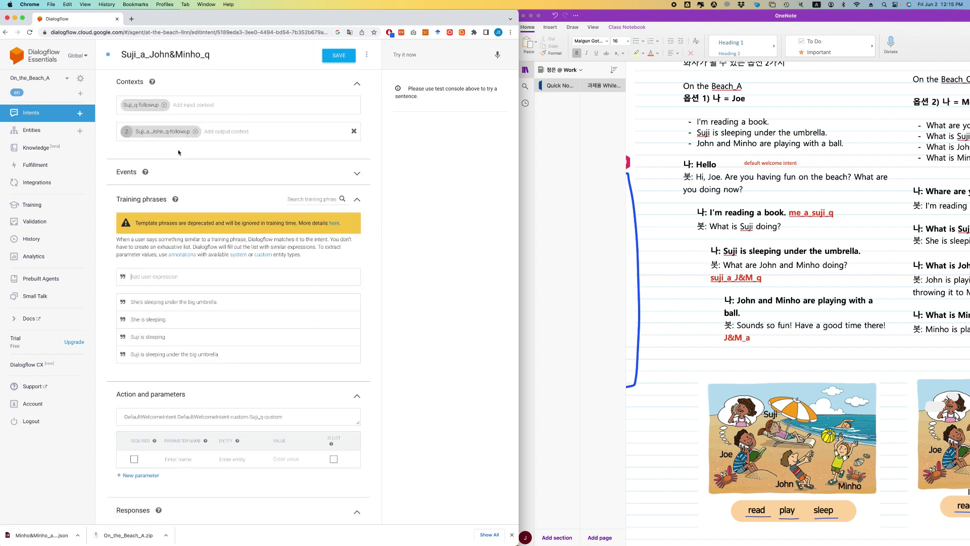
{"action": "scroll", "coordinate": [189, 158], "scroll_direction": "down", "scroll_amount": 1}
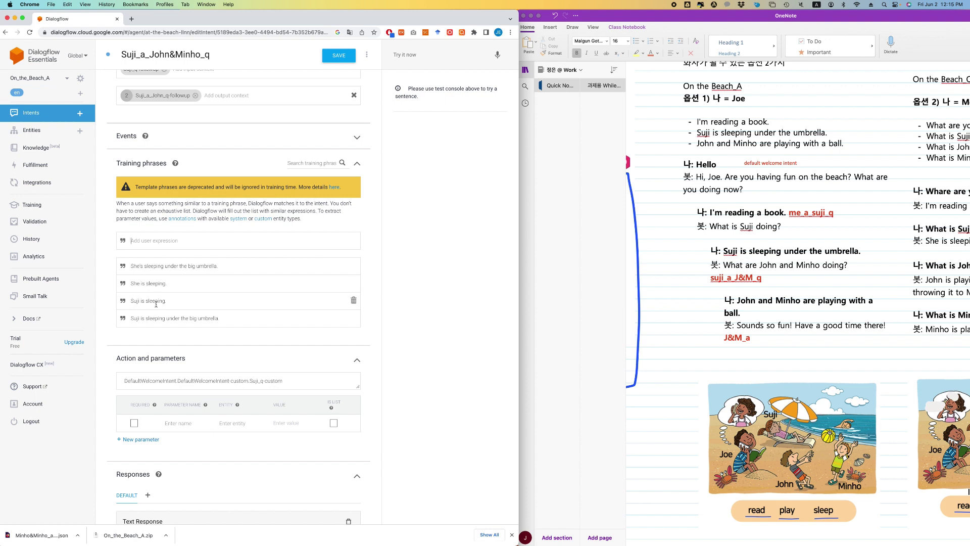
{"action": "scroll", "coordinate": [168, 303], "scroll_direction": "down", "scroll_amount": 5}
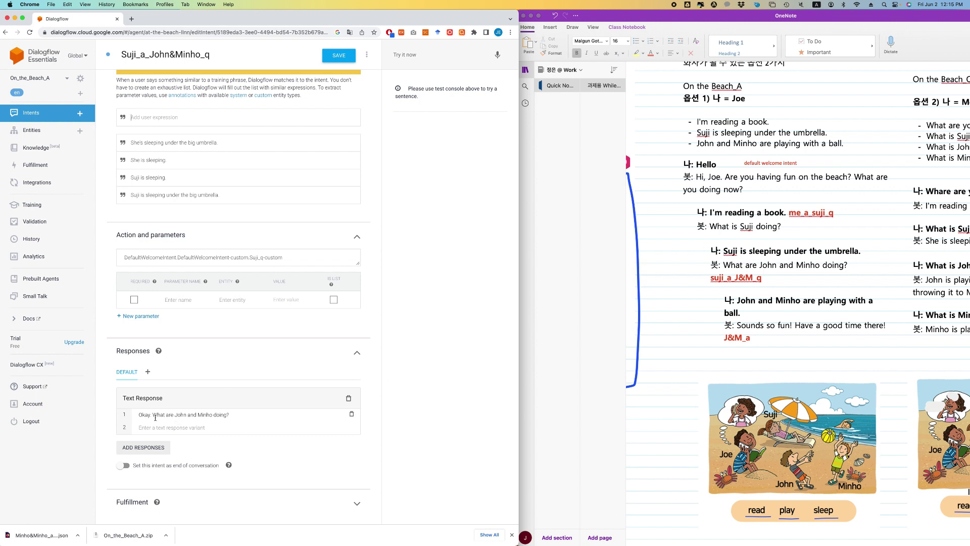
{"action": "left_click", "coordinate": [7, 34]}
{"action": "left_click", "coordinate": [323, 84]}
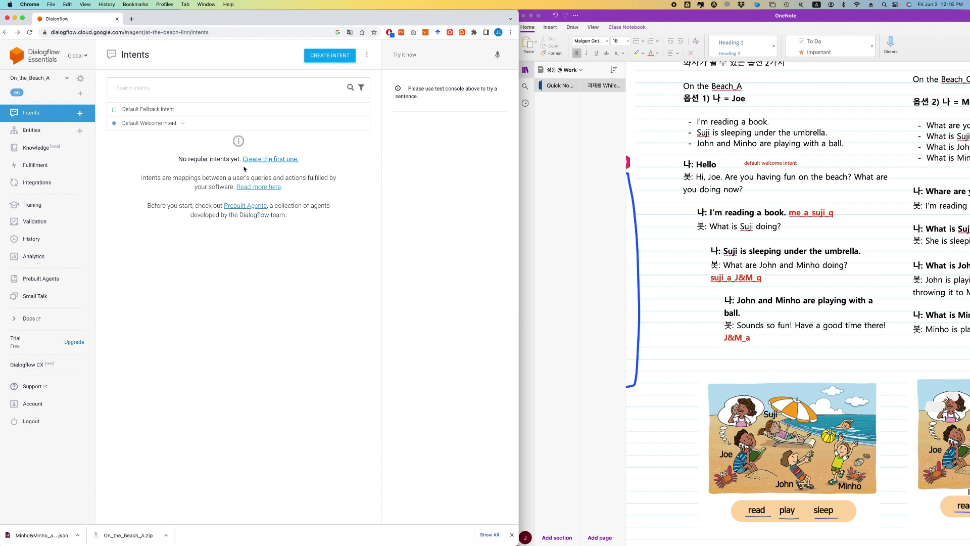
- Open the John&Minho_a follow-up intent and examine its training phrases and text response against the notes
{"action": "left_click", "coordinate": [182, 123]}
{"action": "left_click", "coordinate": [167, 137]}
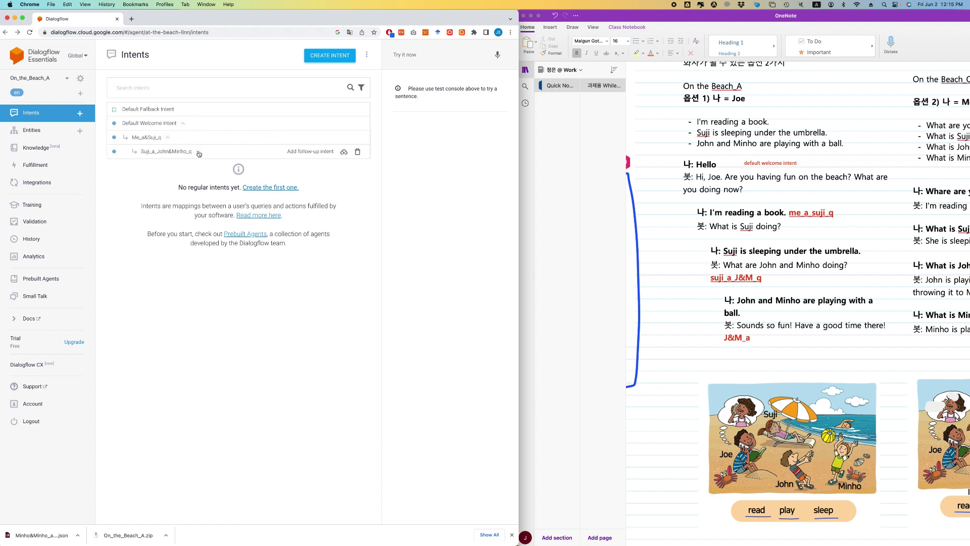
{"action": "left_click", "coordinate": [198, 152]}
{"action": "left_click", "coordinate": [174, 166]}
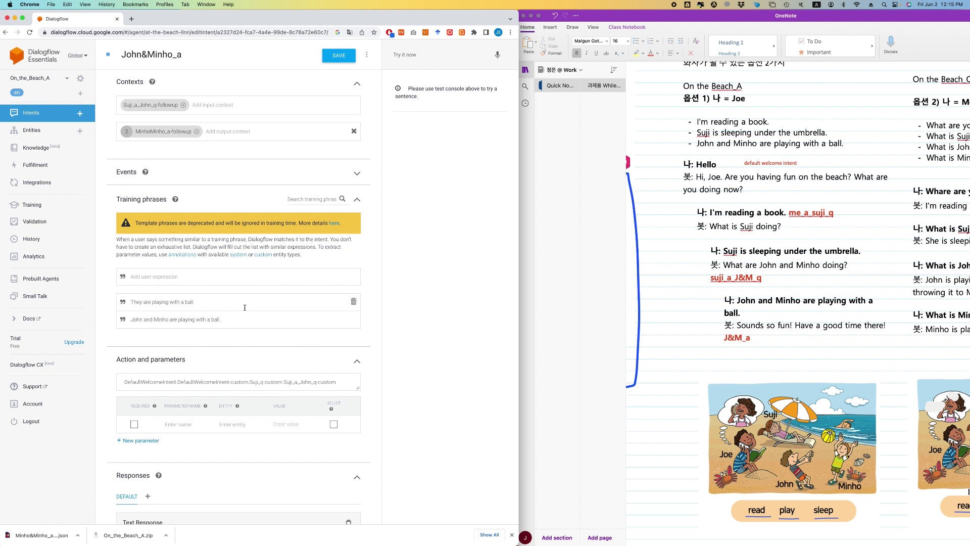
{"action": "scroll", "coordinate": [245, 309], "scroll_direction": "down", "scroll_amount": 5}
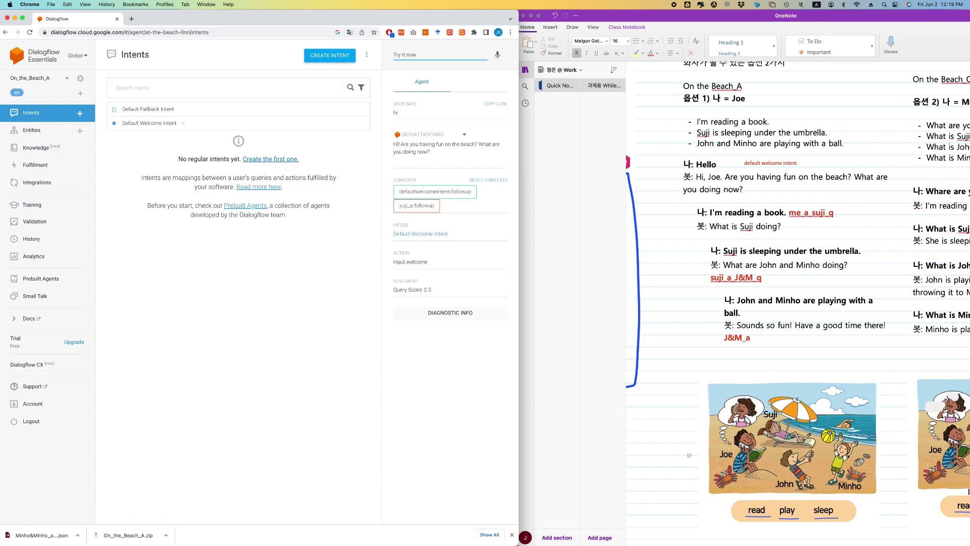
- Test the agent's follow-up dialogue with "I'm reading a book", "She is sleeping under the umbrella" and "They are playing with a ball."
{"action": "type", "text": "I'm reading a book"}
{"action": "key", "text": "Return"}
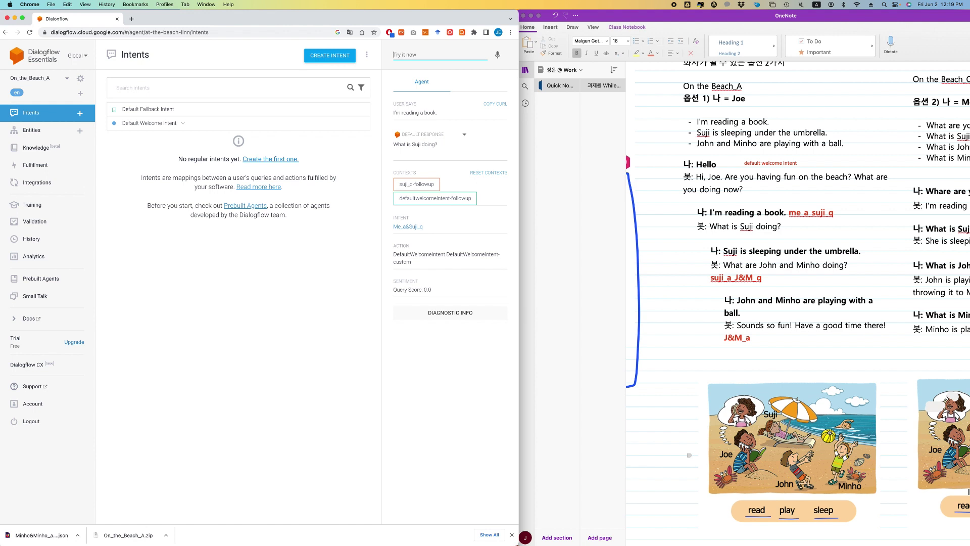
{"action": "type", "text": "She"}
{"action": "type", "text": " is sleeping u"}
{"action": "type", "text": "nder the umbreall"}
{"action": "type", "text": "la"}
{"action": "key", "text": "Return"}
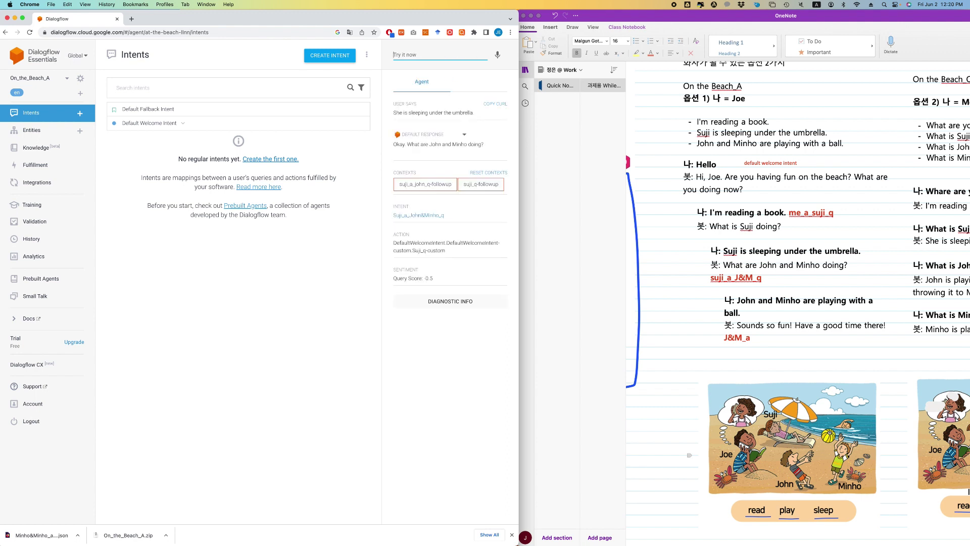
{"action": "type", "text": "They are playing with a ball."}
{"action": "key", "text": "Return"}
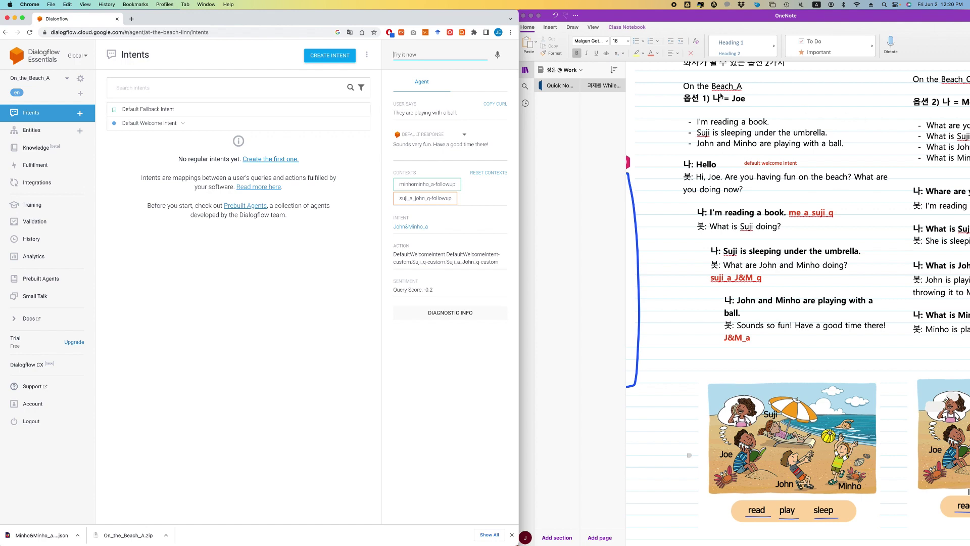
- Switch to the On_the_Beach_Q agent in Dialogflow, with the On the Beach_Q dialogue shown in the notes
{"action": "scroll", "coordinate": [799, 120], "scroll_direction": "right", "scroll_amount": 5}
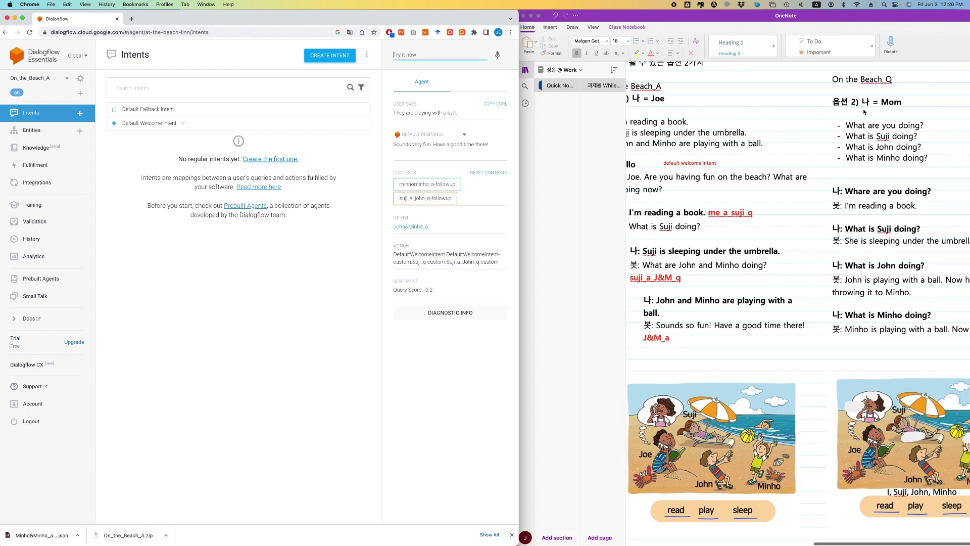
{"action": "scroll", "coordinate": [848, 129], "scroll_direction": "up", "scroll_amount": 2}
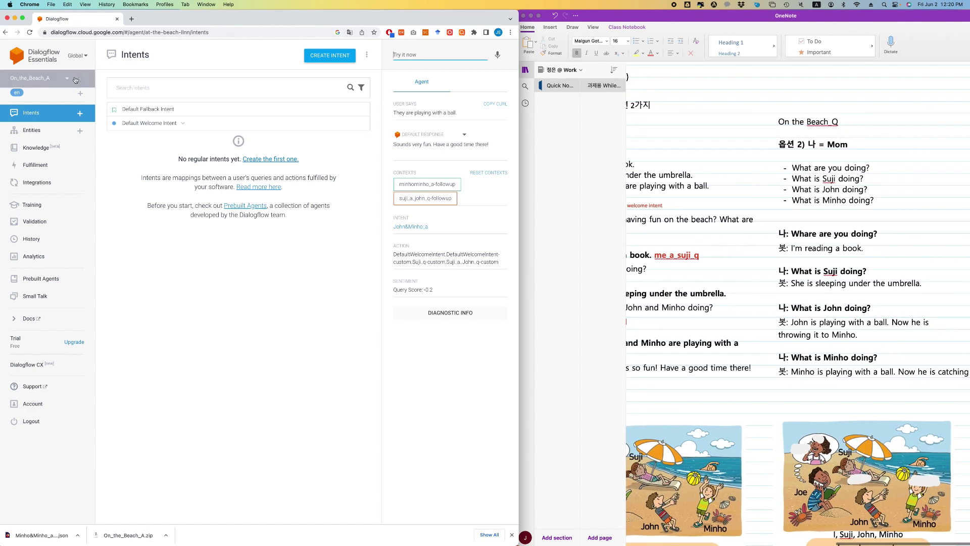
{"action": "left_click", "coordinate": [46, 79]}
{"action": "left_click", "coordinate": [28, 115]}
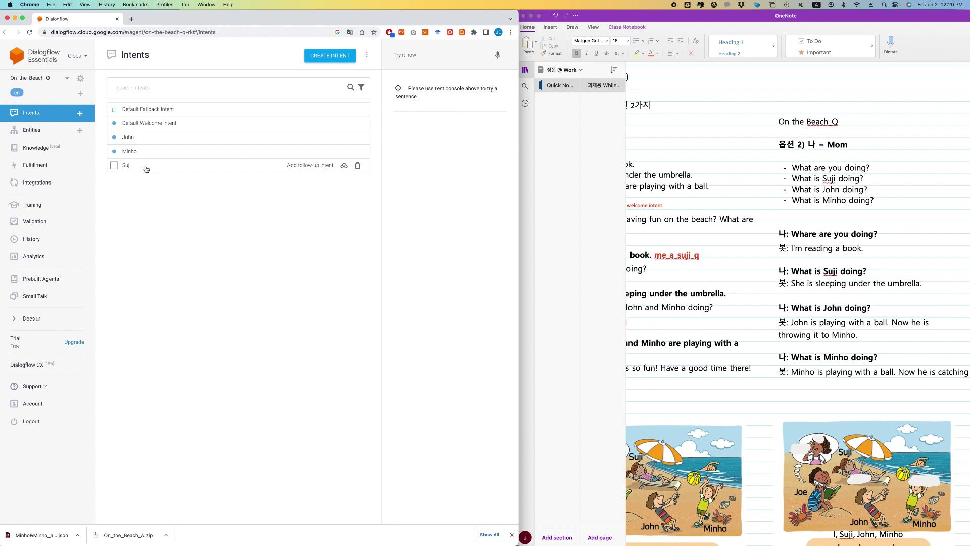
- Open the Default Welcome Intent of On_the_Beach_Q and examine its training phrases and text response
{"action": "left_click", "coordinate": [162, 125]}
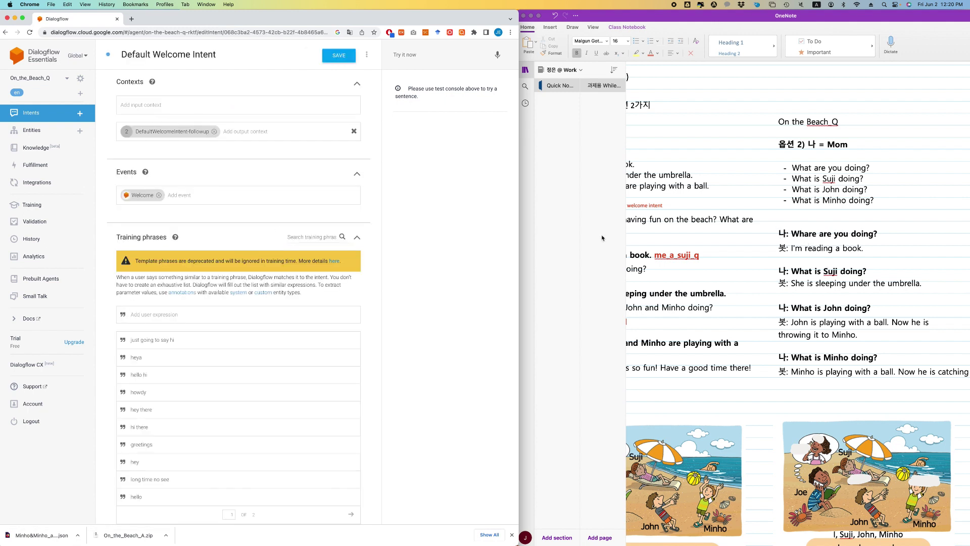
{"action": "scroll", "coordinate": [182, 351], "scroll_direction": "down", "scroll_amount": 10}
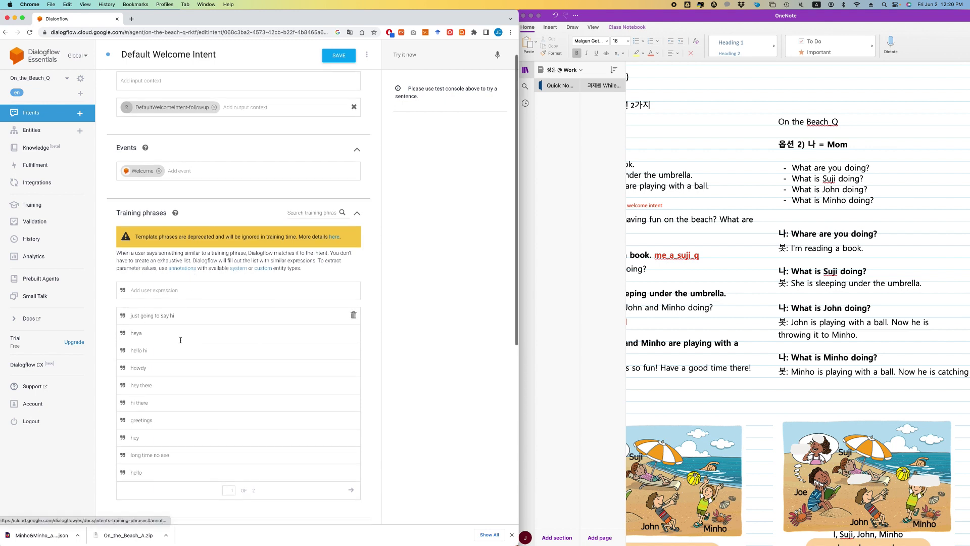
{"action": "scroll", "coordinate": [183, 351], "scroll_direction": "up", "scroll_amount": 1}
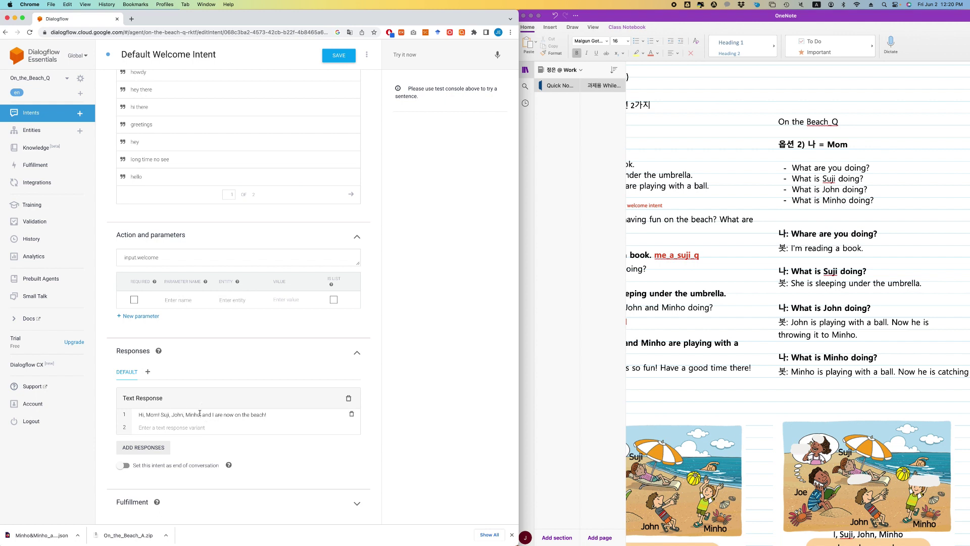
- In OneNote, insert the line "나: hello!" above "나: Whare are you doing?" in the On the Beach_Q dialogue
{"action": "left_click", "coordinate": [794, 234]}
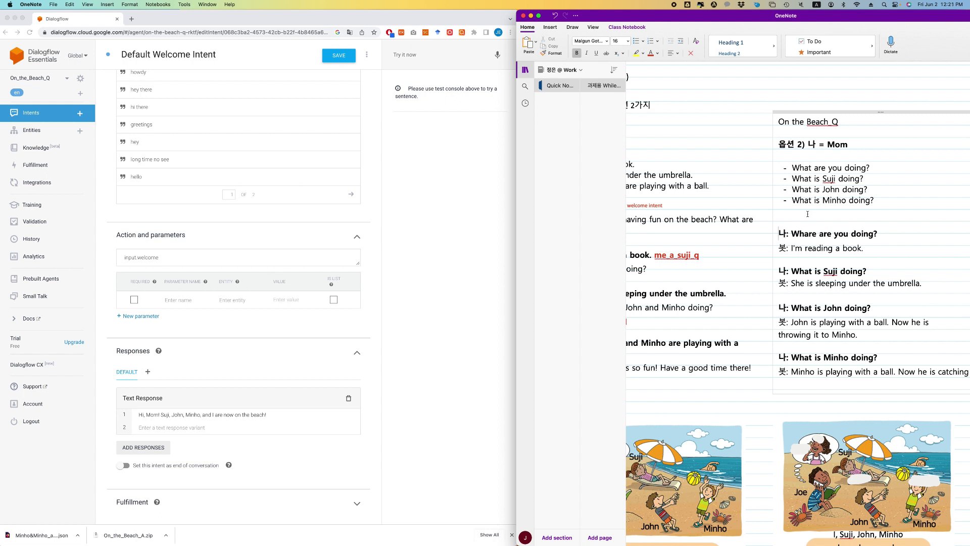
{"action": "key", "text": "Return"}
{"action": "key", "text": "Return"}
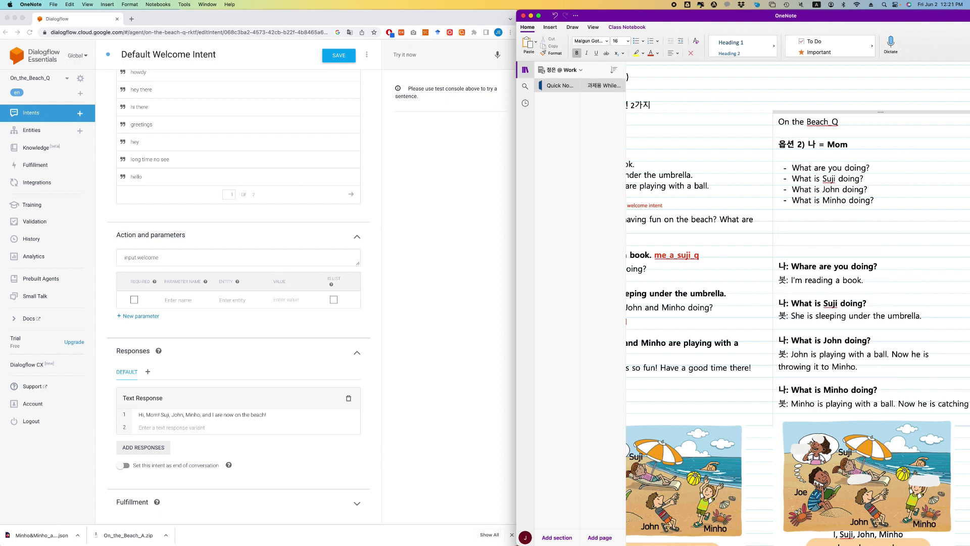
{"action": "type", "text": "나:"}
{"action": "key", "text": "ctrl+space"}
{"action": "type", "text": "hello!"}
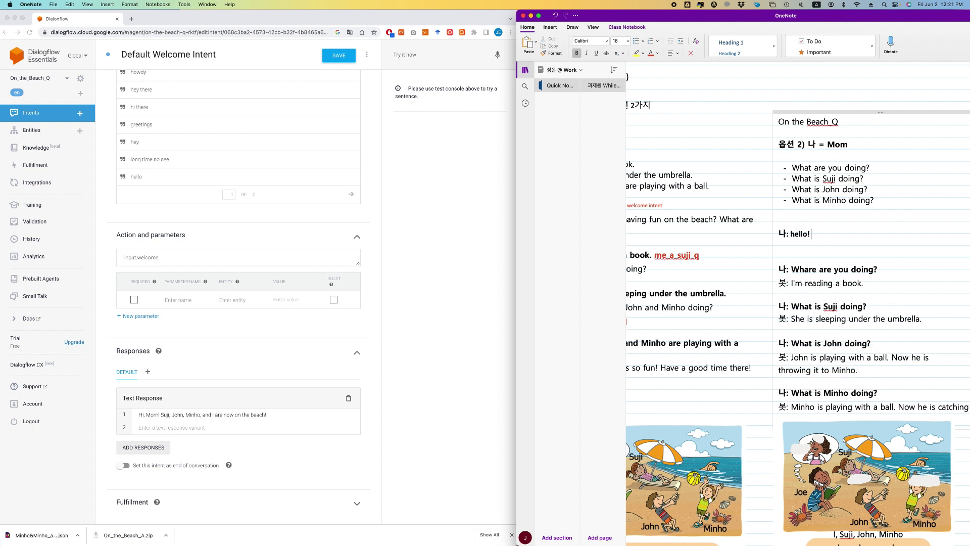
- Add a "봇:" line under "나: hello!" and remove the surplus blank line before the following exchange
{"action": "key", "text": "Return"}
{"action": "key", "text": "ctrl+space"}
{"action": "type", "text": "봇:"}
{"action": "key", "text": "ctrl+space"}
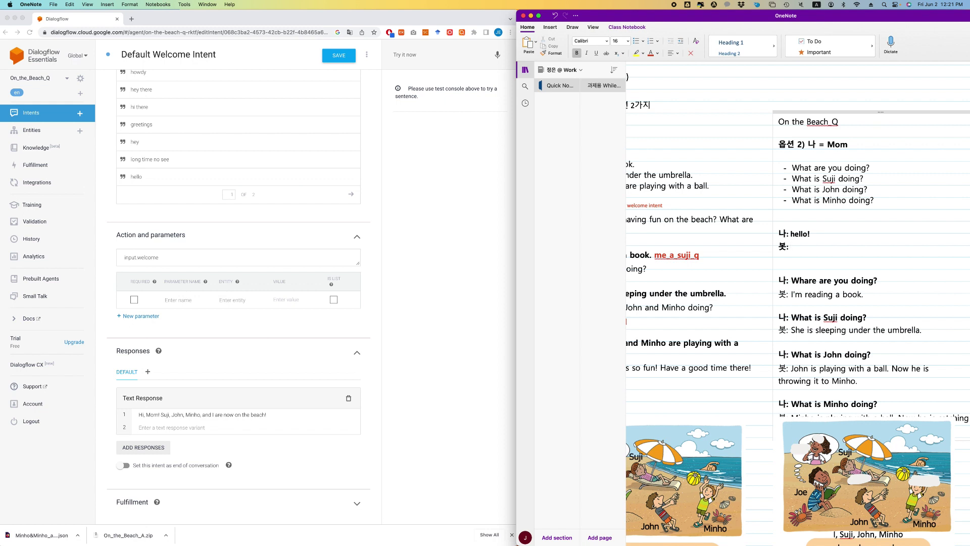
{"action": "left_click", "coordinate": [788, 269]}
{"action": "key", "text": "BackSpace"}
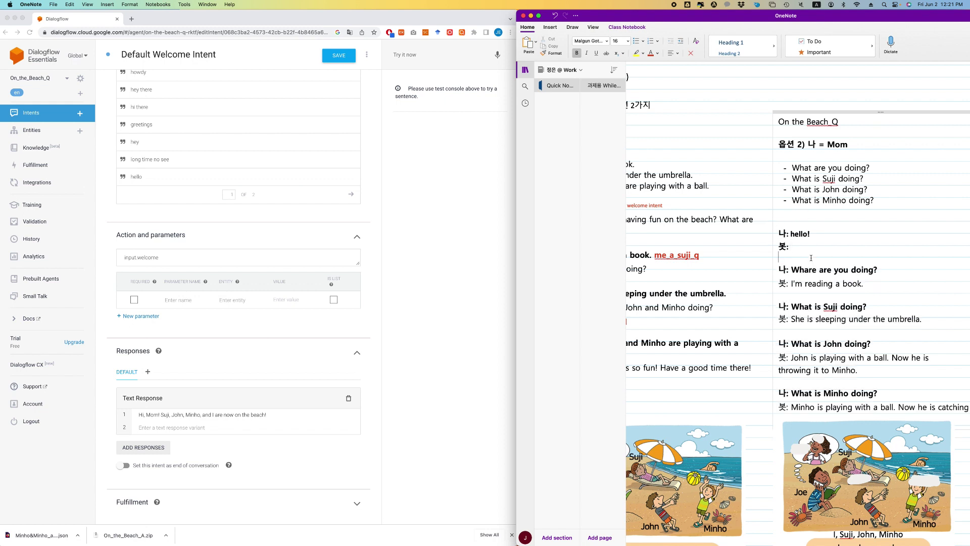
- Make the new "봇:" line non-bold and write the reply "Hi Mom! Suji, John, Minho, and I are having" on it
{"action": "key", "text": "shift+Home"}
{"action": "left_click", "coordinate": [808, 248]}
{"action": "type", "text": "Hi Mom! "}
{"action": "type", "text": "Suji"}
{"action": "type", "text": ", Joh"}
{"action": "key", "text": "BackSpace"}
{"action": "key", "text": "BackSpace"}
{"action": "key", "text": "BackSpace"}
{"action": "type", "text": "Hoj"}
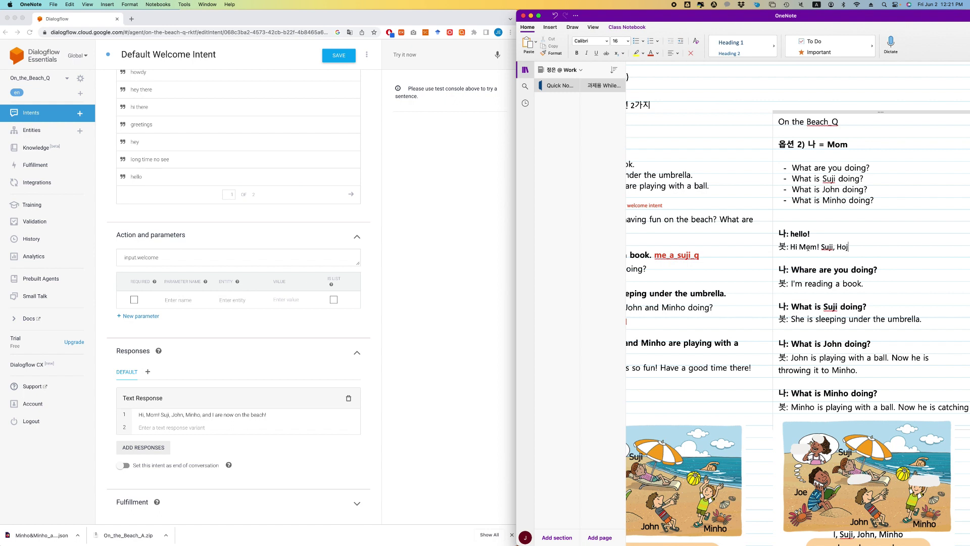
{"action": "key", "text": "BackSpace"}
{"action": "key", "text": "BackSpace"}
{"action": "key", "text": "BackSpace"}
{"action": "type", "text": "John, Minho, and I are having"}
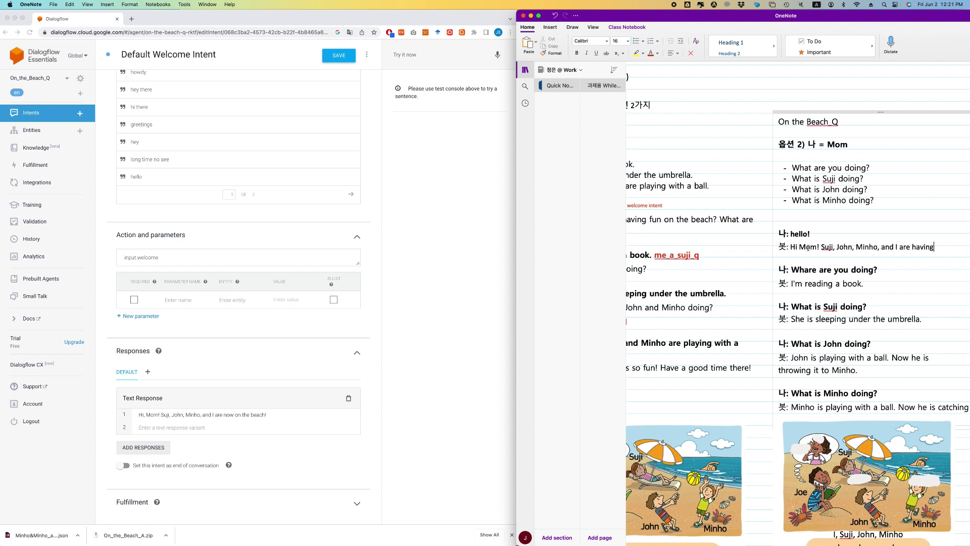